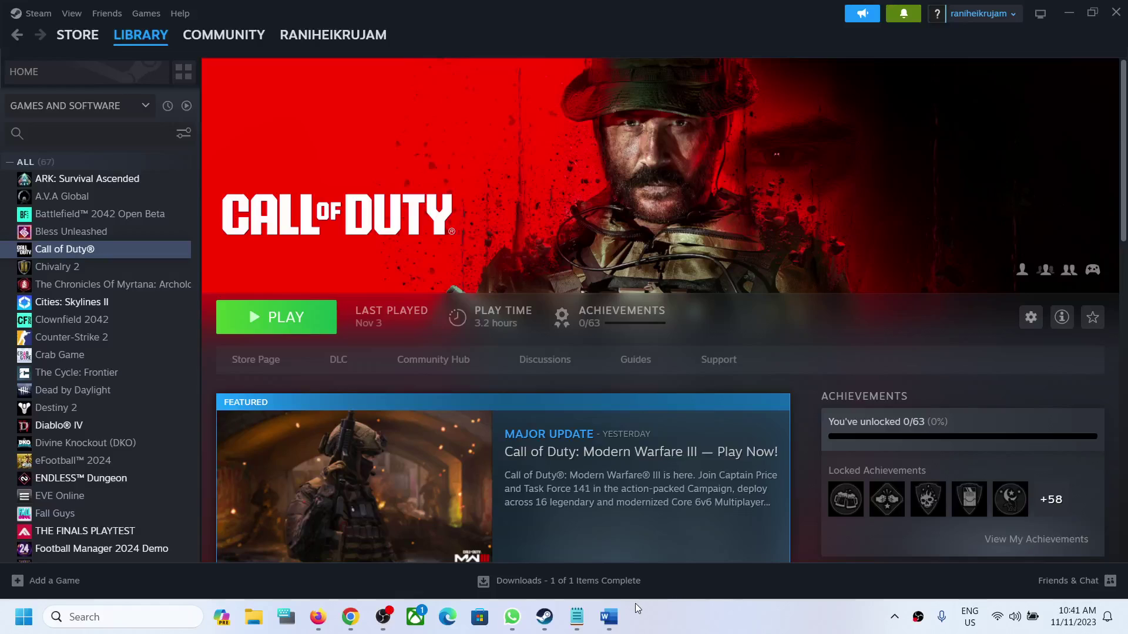
# In the Word document's title, highlight the error code and the number 12488, then minimize Word.
pyautogui.click(611, 618)
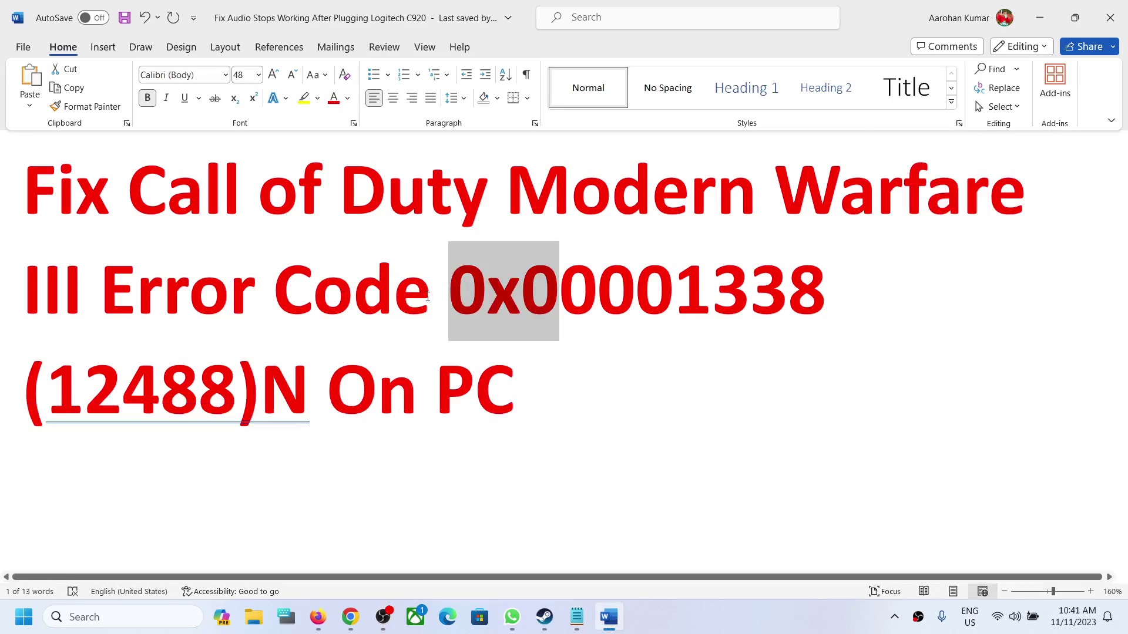
pyautogui.moveTo(522, 294); pyautogui.dragTo(831, 289)
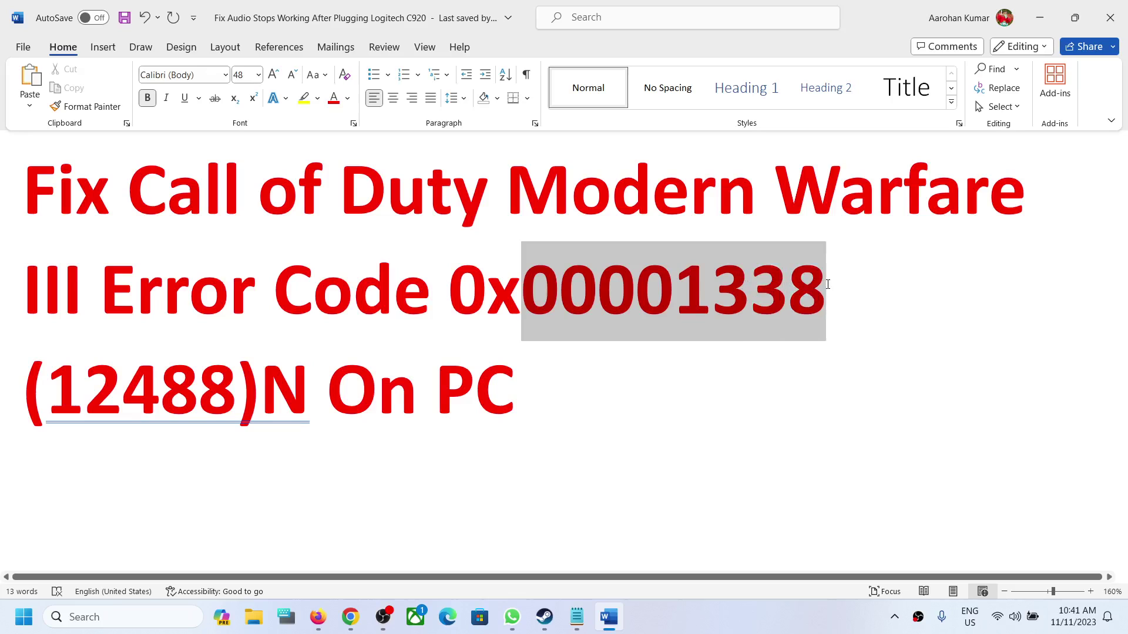
pyautogui.moveTo(57, 384); pyautogui.dragTo(241, 392)
pyautogui.click(286, 394)
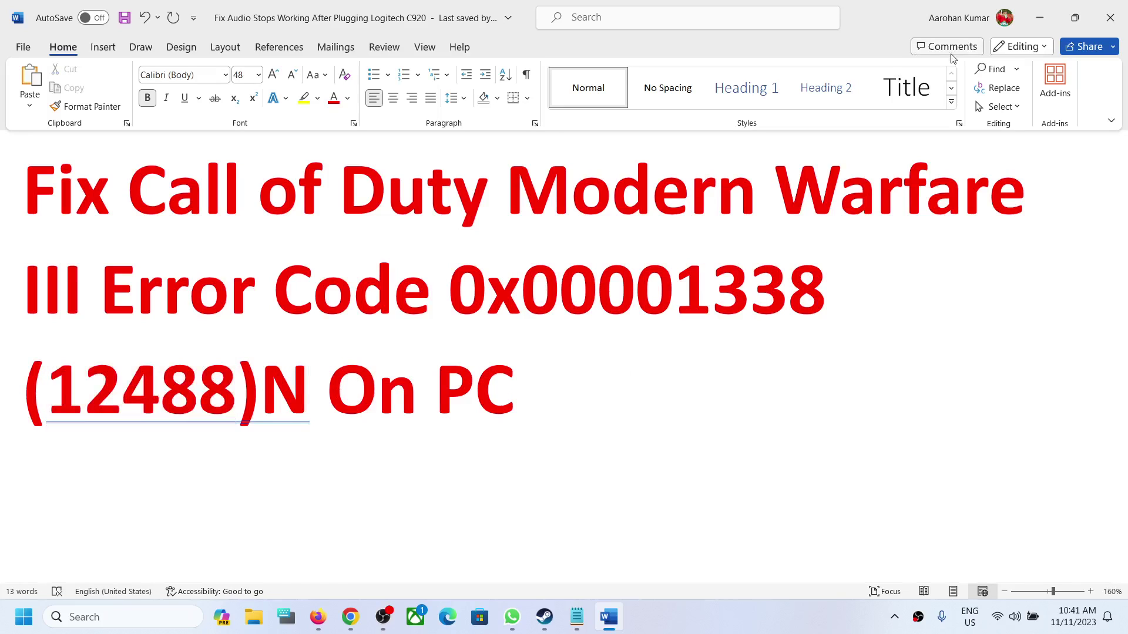
pyautogui.click(1040, 17)
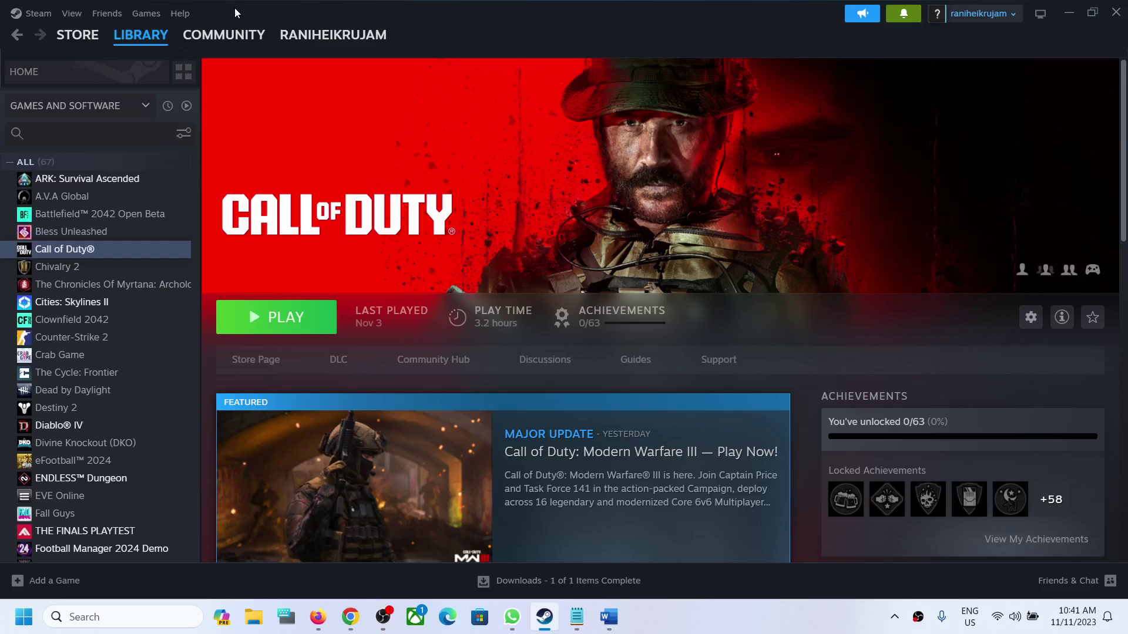
# Open Steam Support from the Help menu and search for 'call of duty warzone'.
pyautogui.click(183, 14)
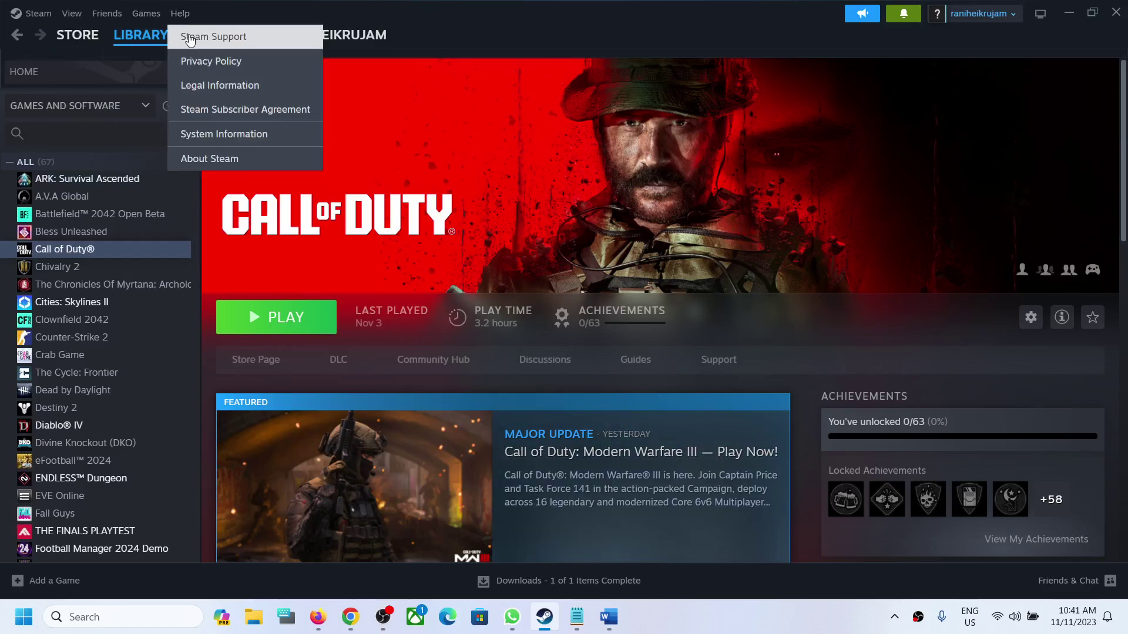
pyautogui.click(190, 36)
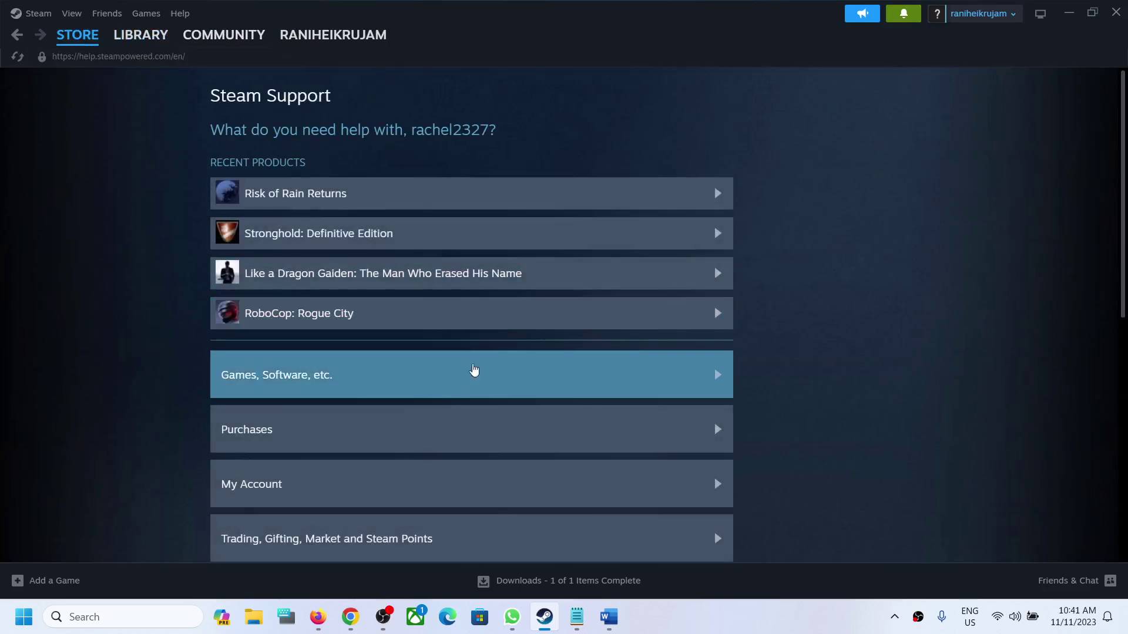
pyautogui.scroll(-2, 450, 385)
pyautogui.scroll(-5, 426, 398)
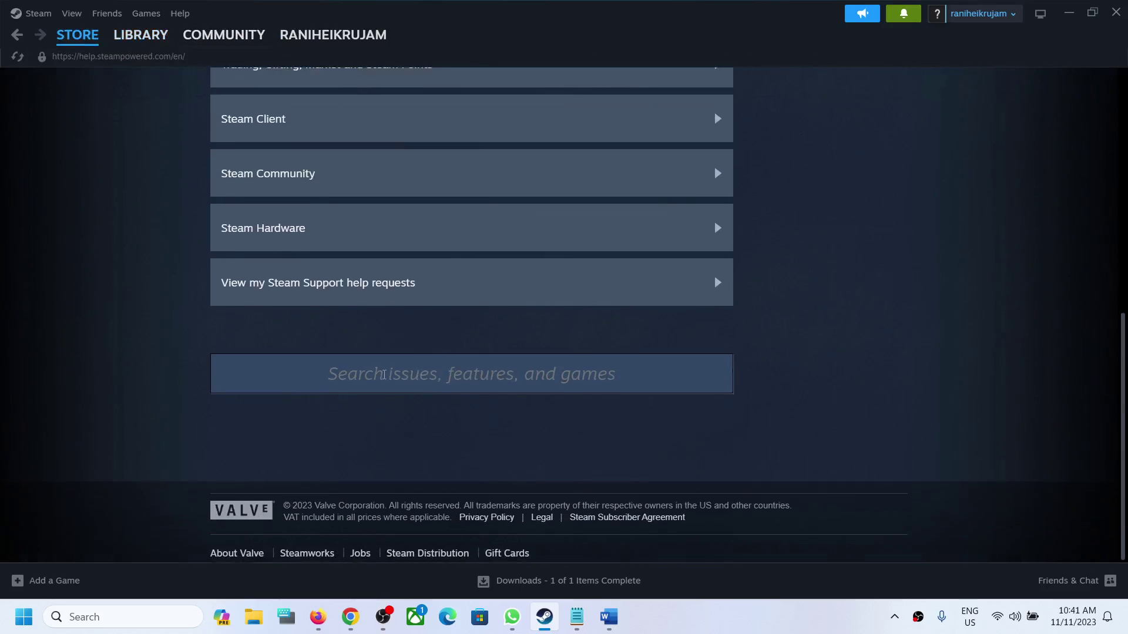
pyautogui.click(398, 378)
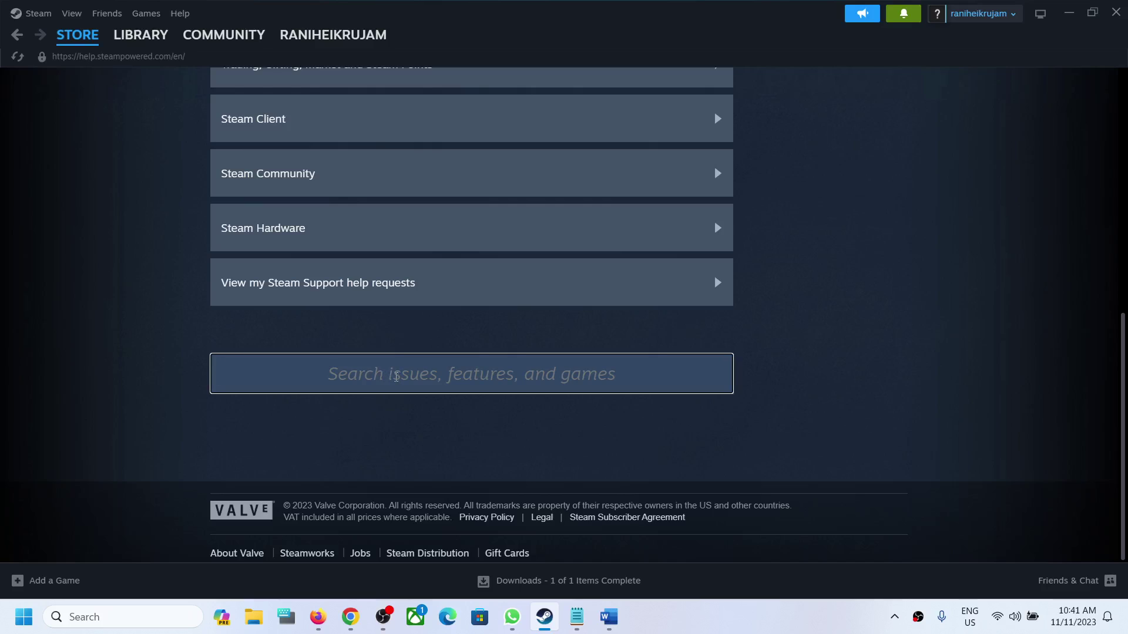
pyautogui.write('call')
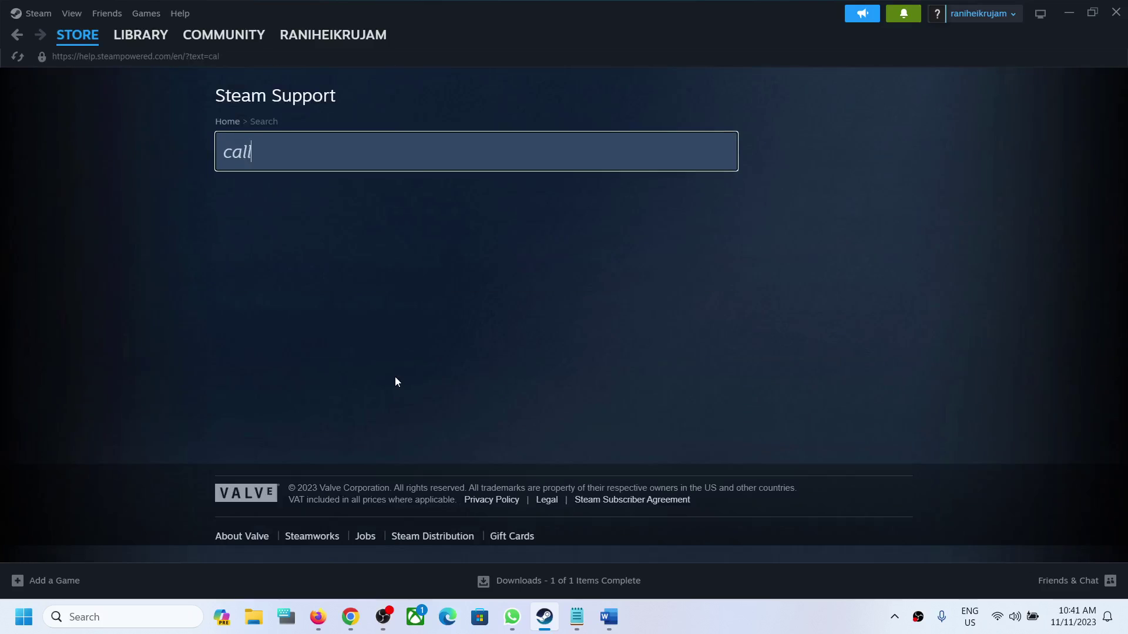
pyautogui.write(' of ')
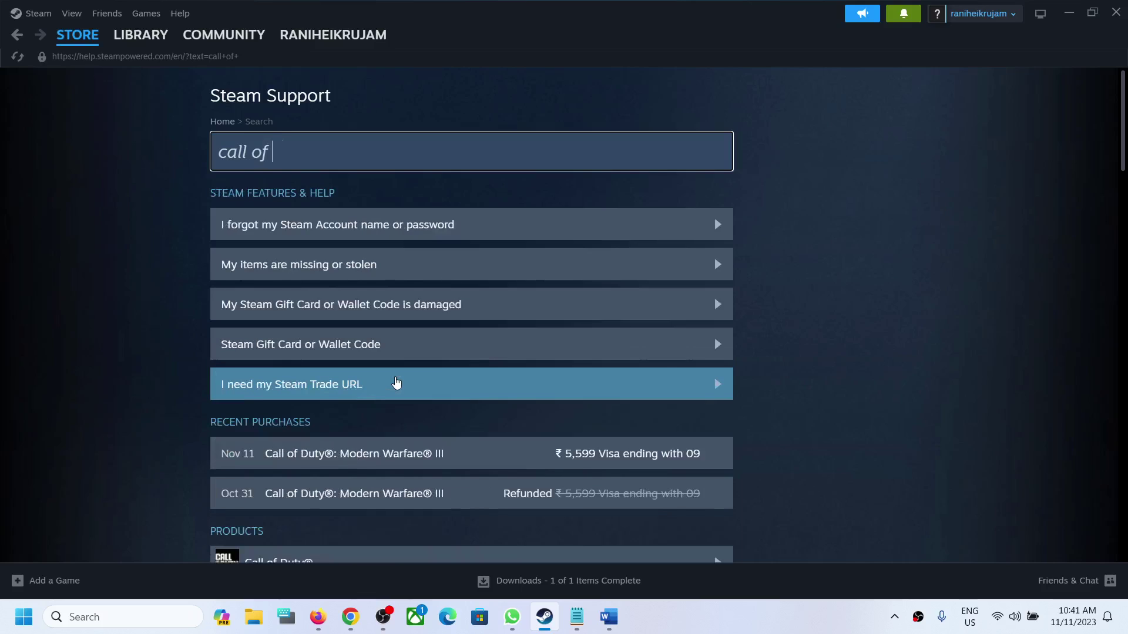
pyautogui.write('duty w')
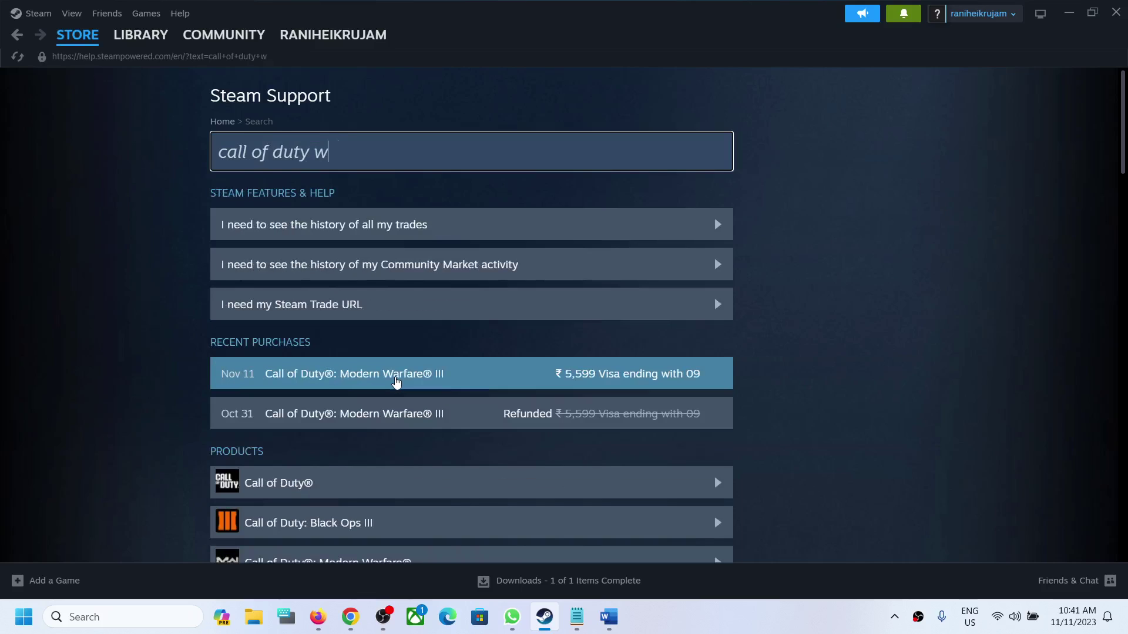
pyautogui.write('arzone')
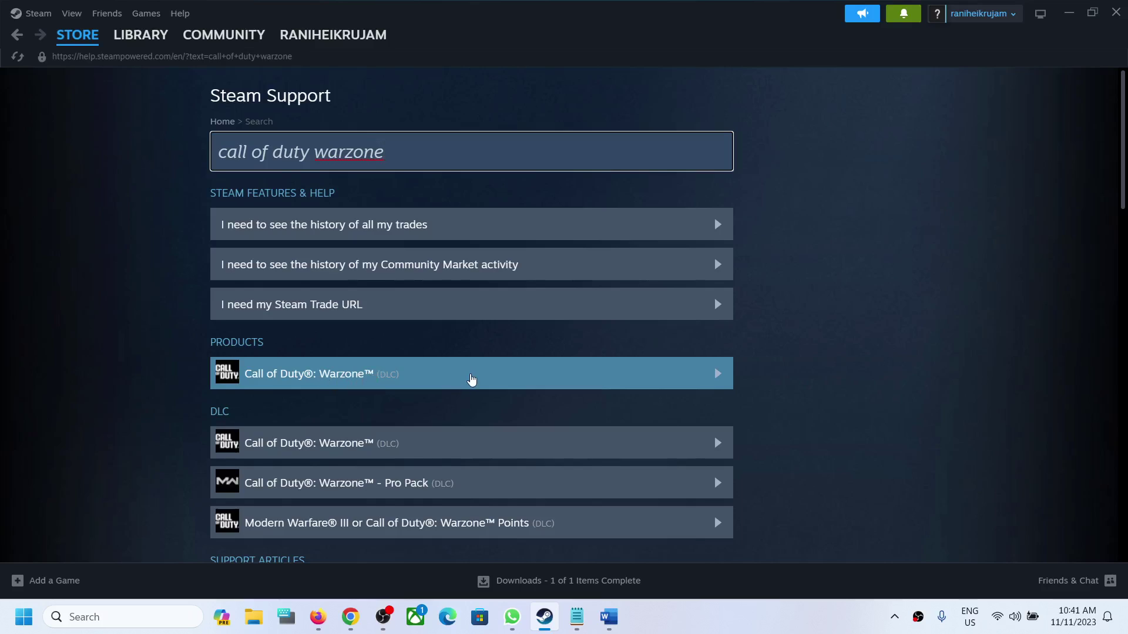
# Open the Call of Duty: Warzone DLC help page and choose permanent removal from the account.
pyautogui.click(450, 381)
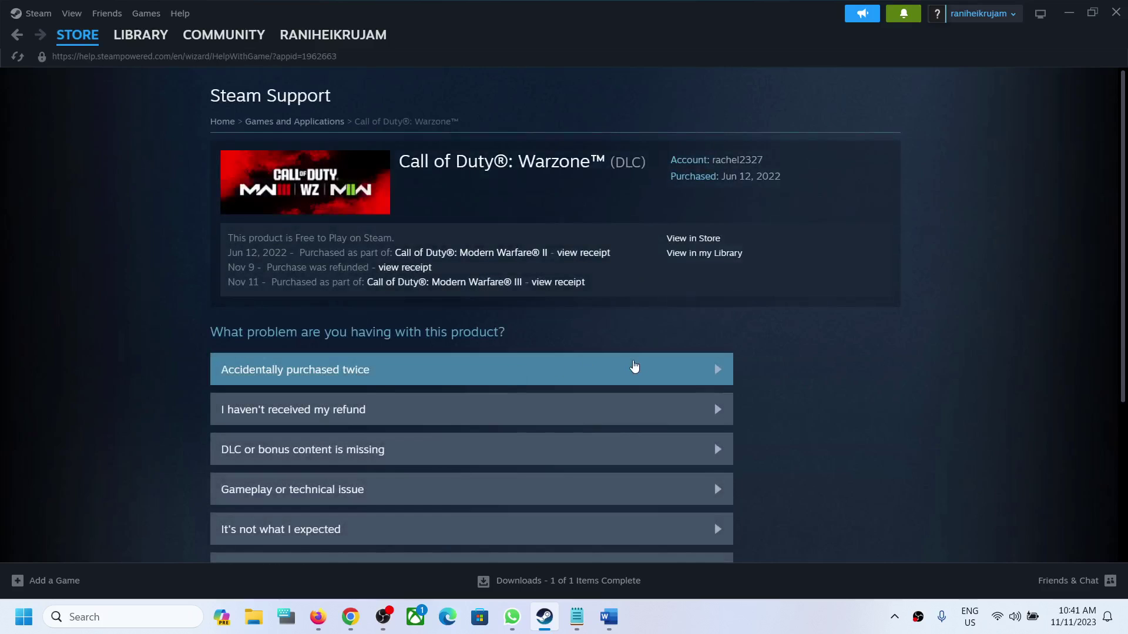
pyautogui.scroll(-2, 538, 422)
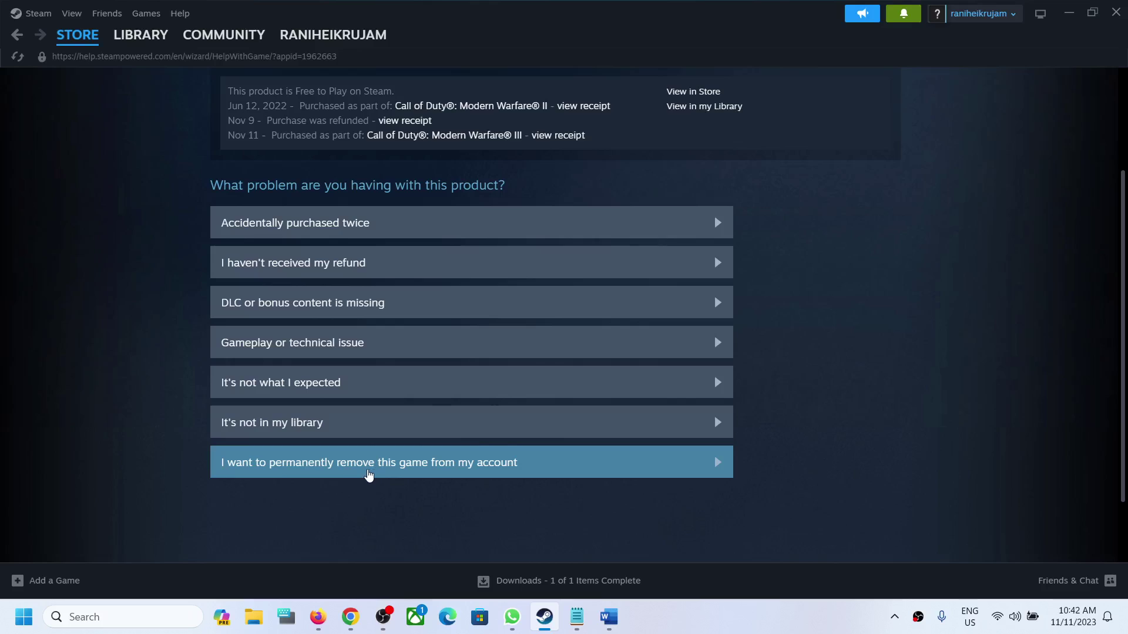
pyautogui.click(384, 472)
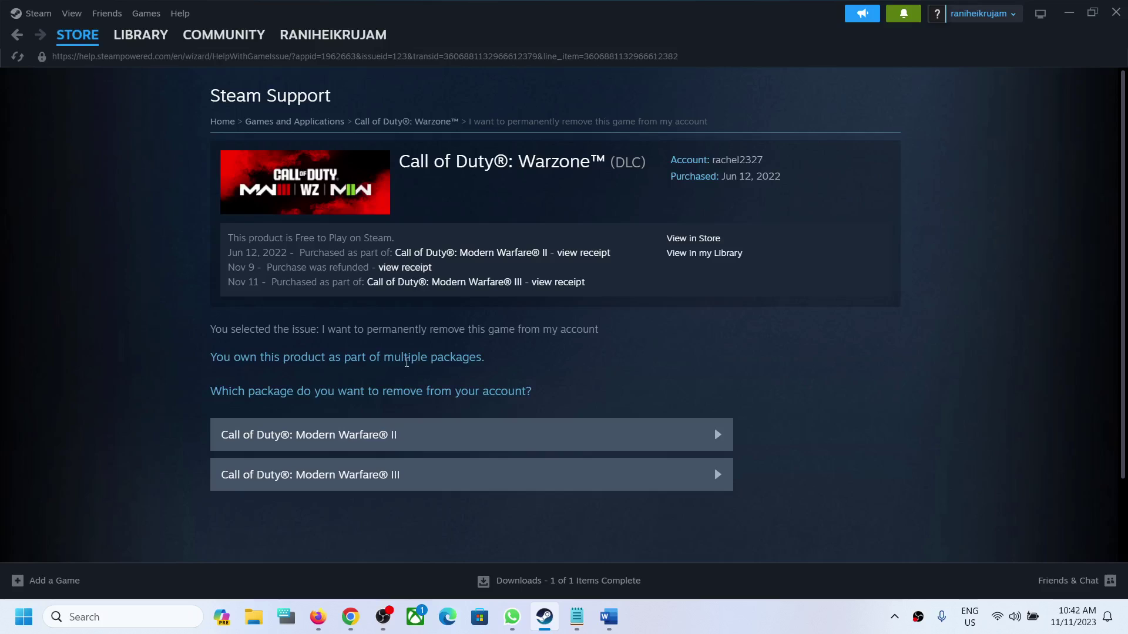
# Highlight the multiple-packages note and the Modern Warfare II and III package names.
pyautogui.moveTo(493, 364); pyautogui.dragTo(273, 357)
pyautogui.moveTo(203, 435); pyautogui.dragTo(411, 432)
pyautogui.moveTo(182, 476); pyautogui.dragTo(408, 475)
pyautogui.click(421, 521)
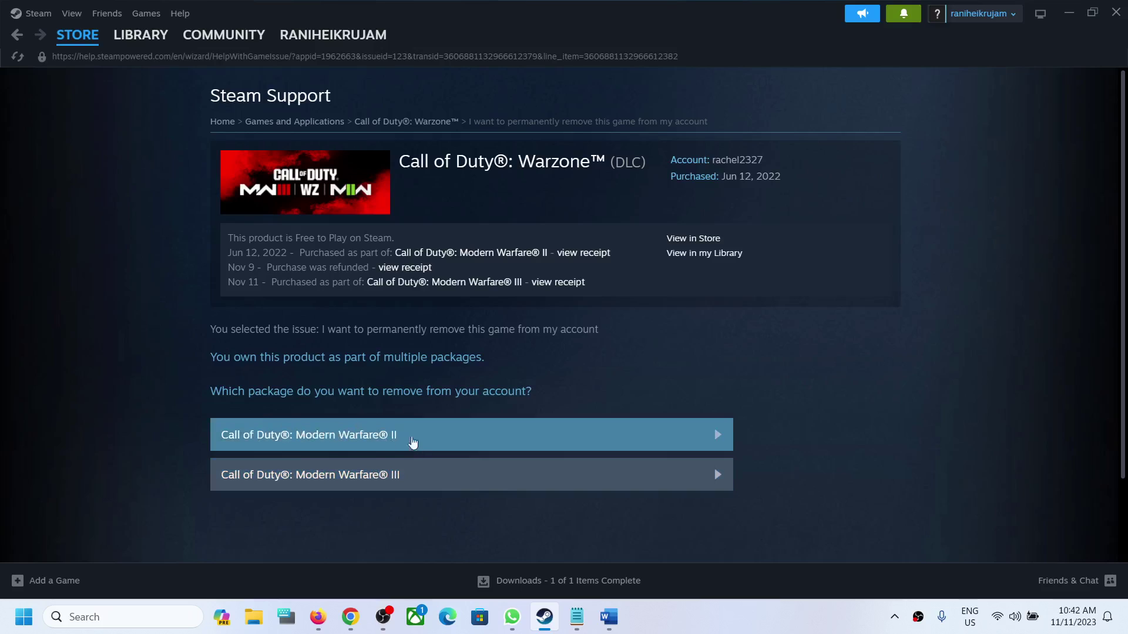
# Select the Modern Warfare II package and review its products, highlighting the Call of Duty®: Warzone™ entry.
pyautogui.click(329, 438)
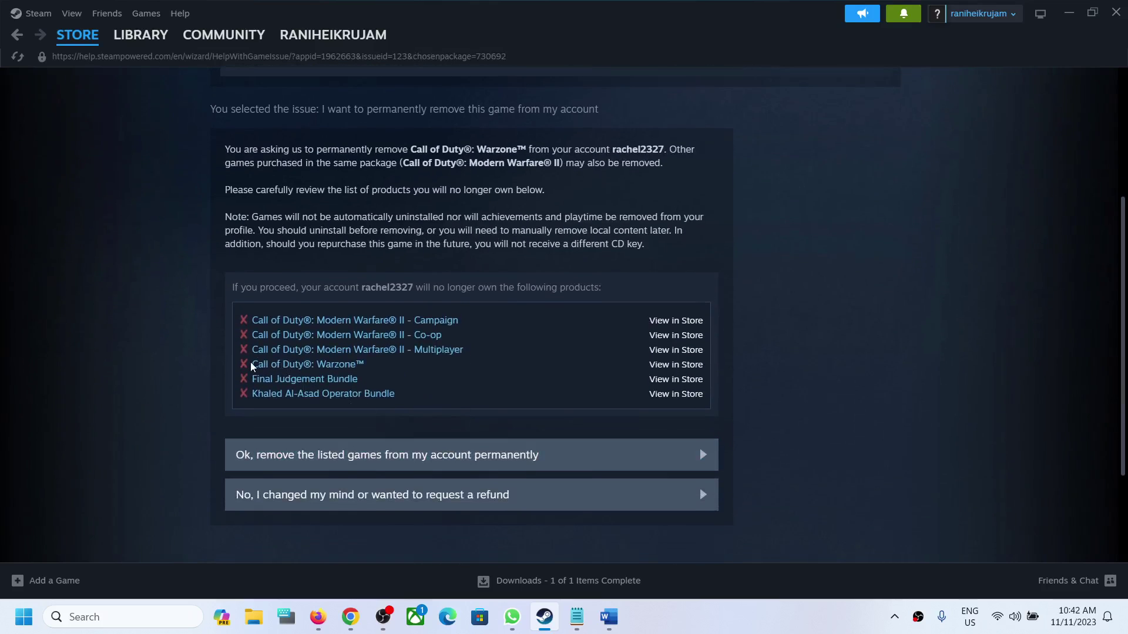
pyautogui.moveTo(252, 366); pyautogui.dragTo(364, 367)
pyautogui.scroll(1, 450, 446)
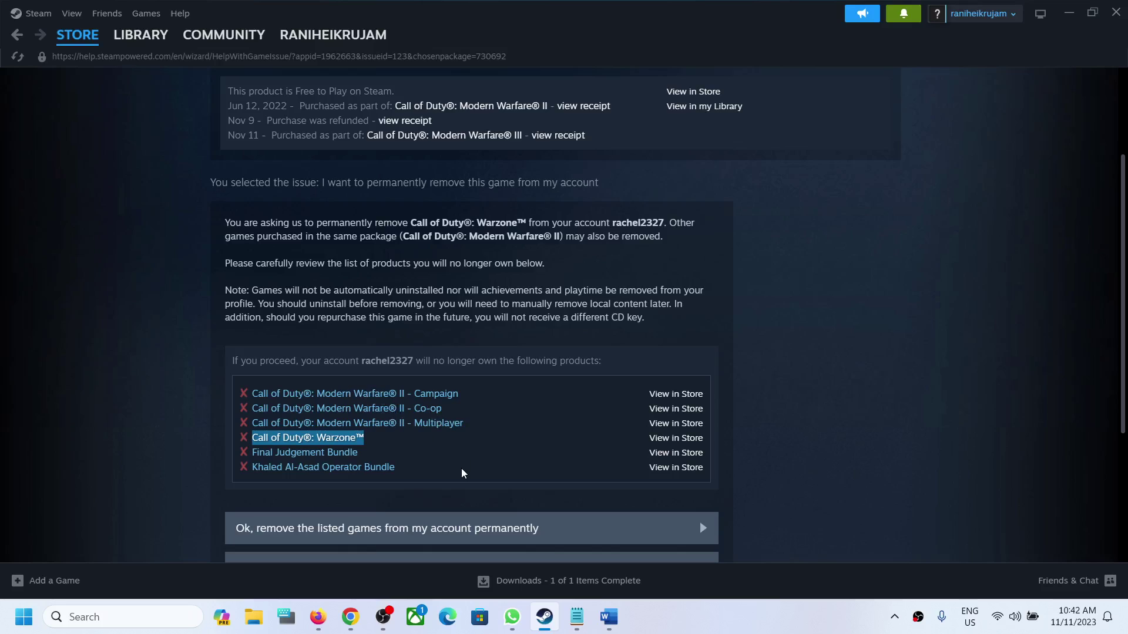
pyautogui.scroll(-1, 462, 473)
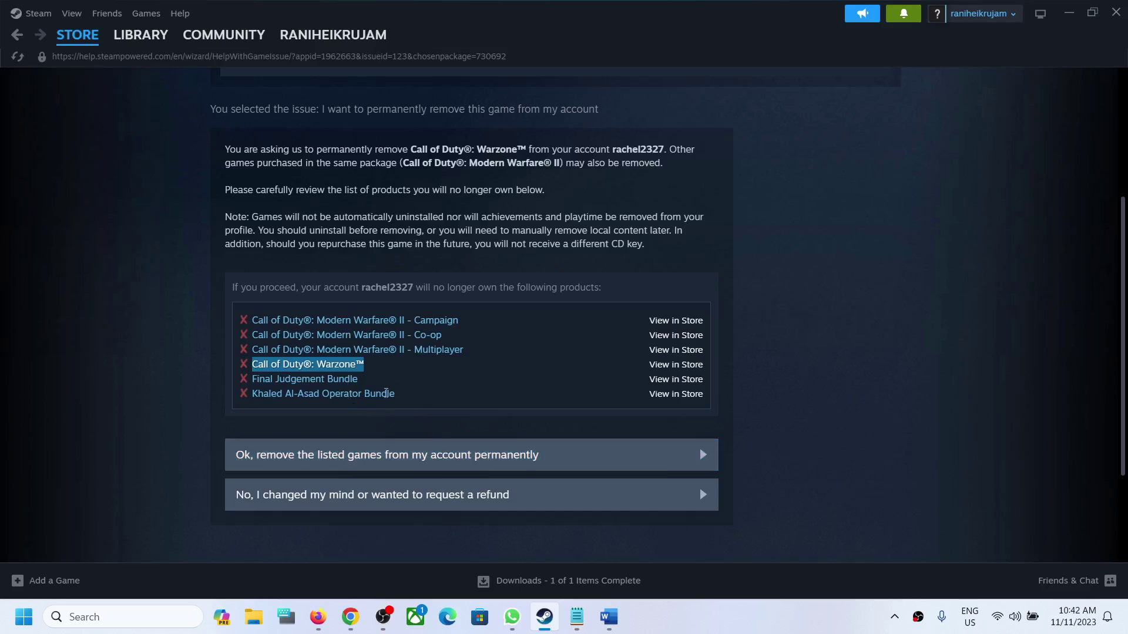
pyautogui.click(241, 377)
pyautogui.moveTo(250, 367); pyautogui.dragTo(368, 364)
pyautogui.click(376, 362)
pyautogui.tripleClick(376, 364)
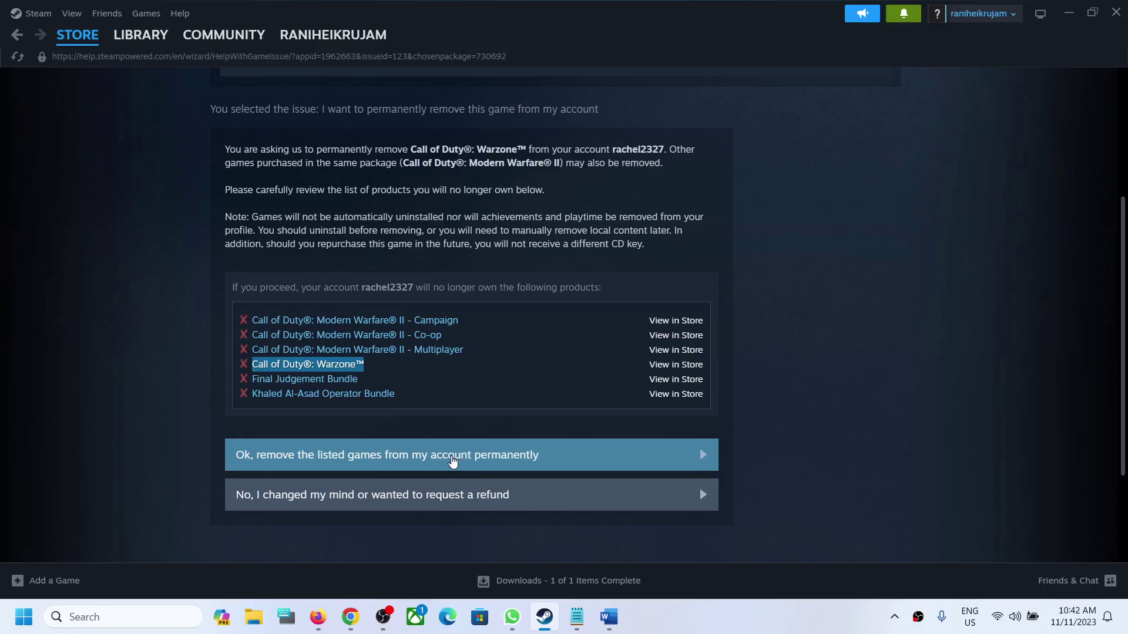
# Permanently remove the listed Modern Warfare II games, then return to the Library.
pyautogui.click(453, 461)
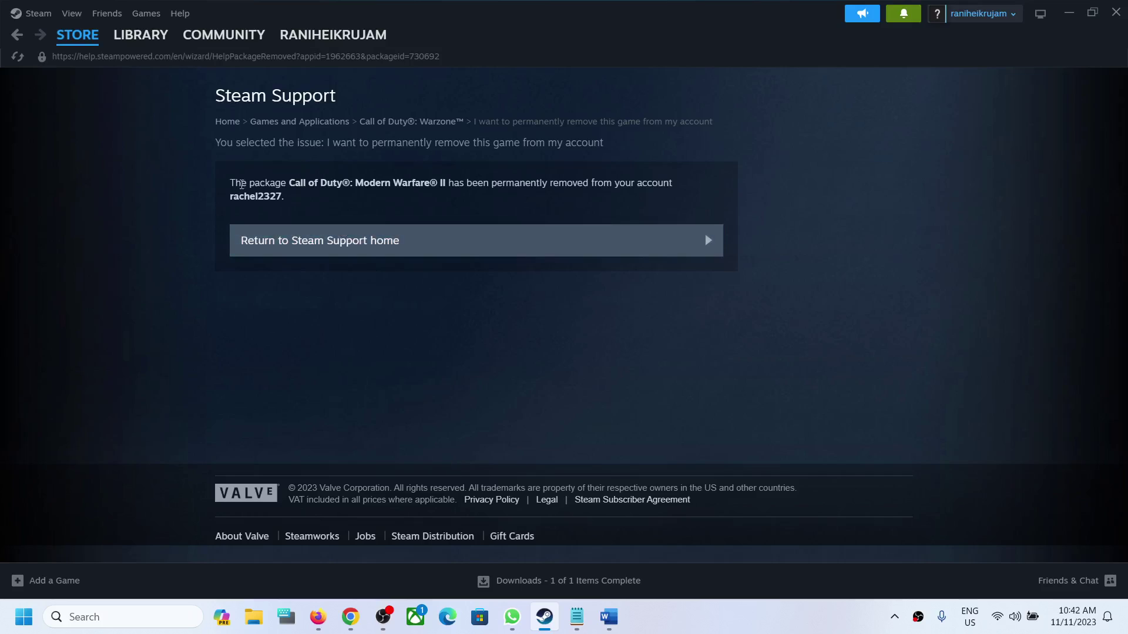
pyautogui.moveTo(242, 185); pyautogui.dragTo(664, 203)
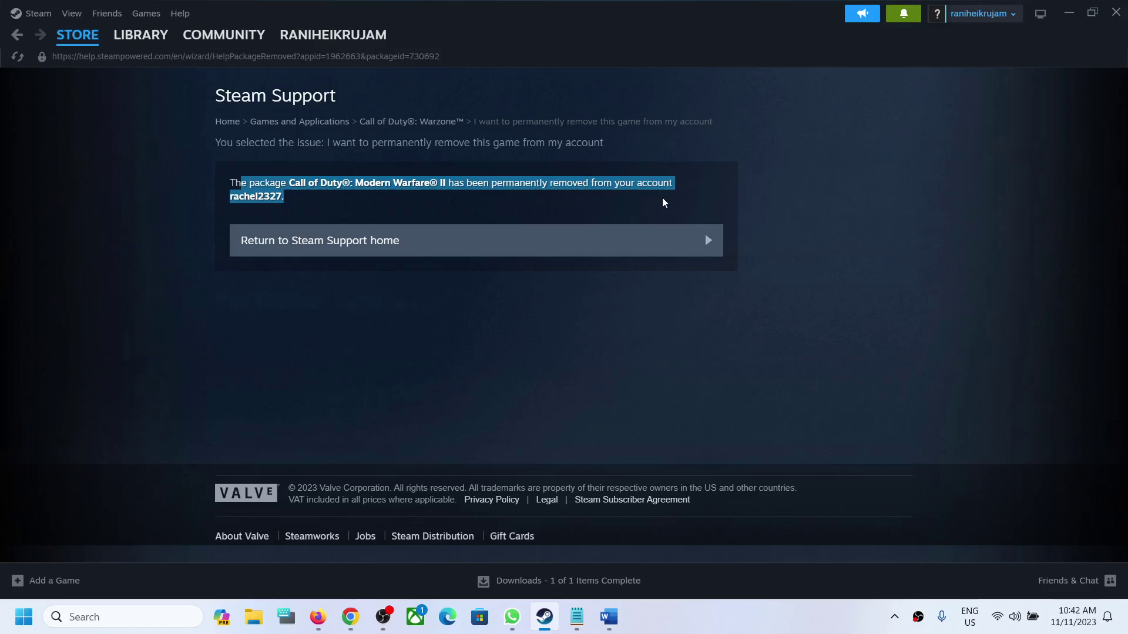
pyautogui.click(150, 36)
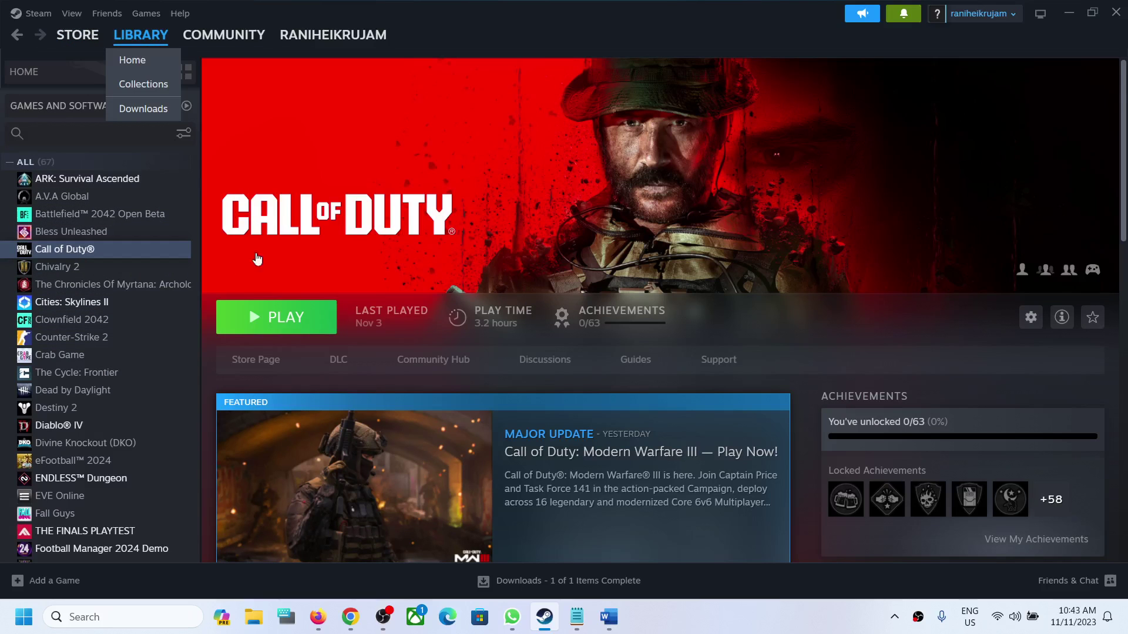
# Briefly switch to the Word document and back, then open the Steam menu.
pyautogui.click(609, 617)
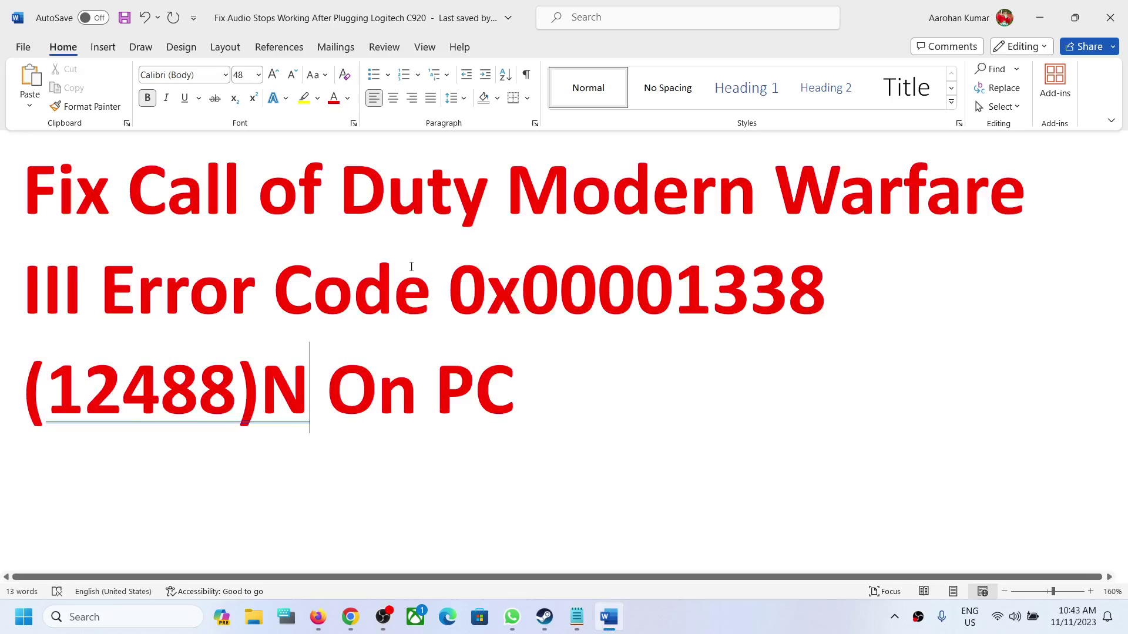
pyautogui.click(608, 617)
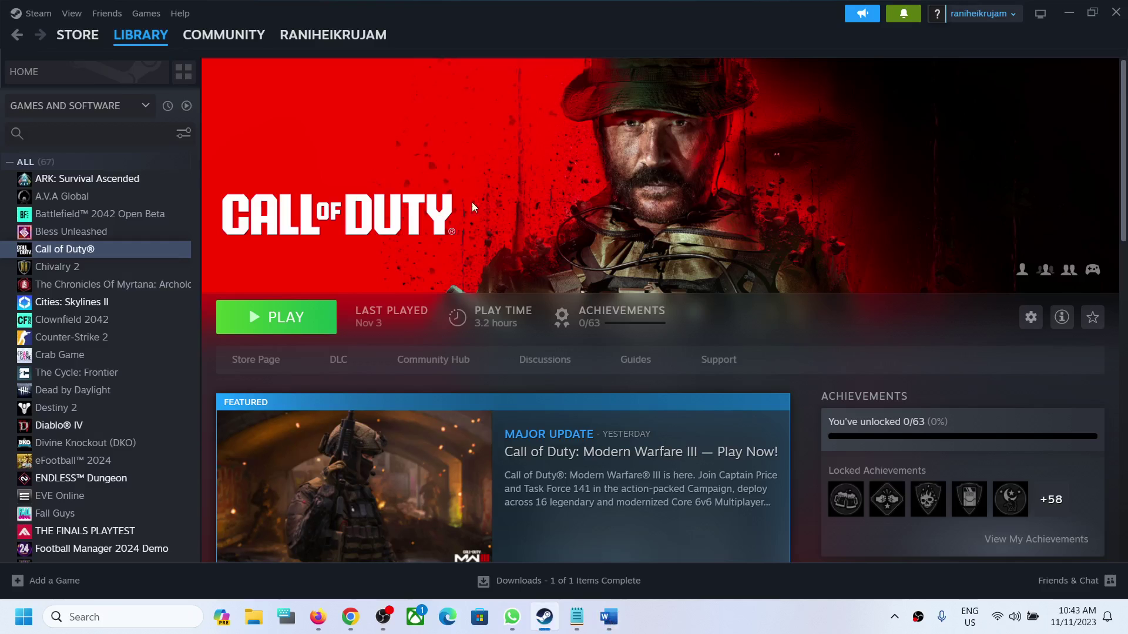
pyautogui.click(34, 13)
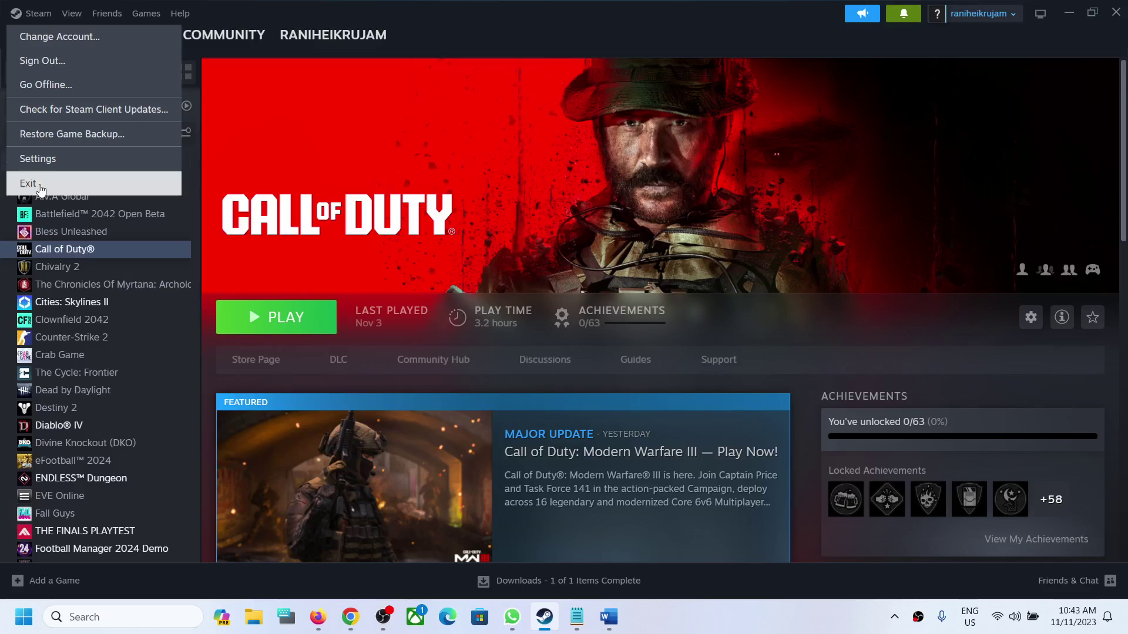
# Close the Steam menu and briefly search Windows for 'steam' before cancelling.
pyautogui.click(379, 53)
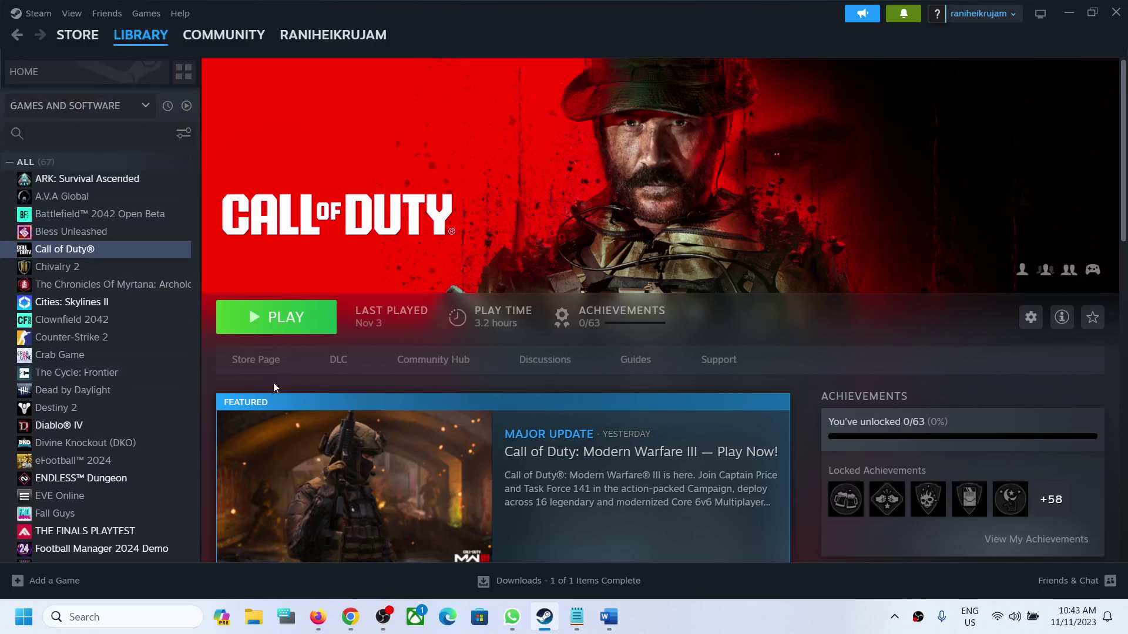
pyautogui.click(118, 611)
pyautogui.write('steam')
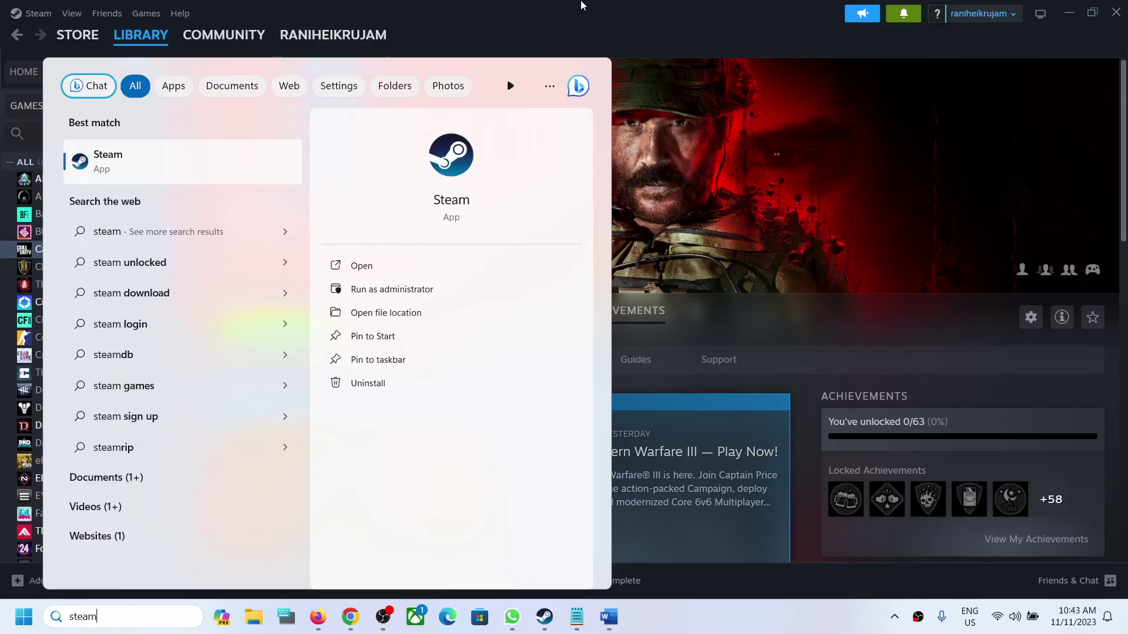
pyautogui.press('Escape')
# Exit Steam completely and relaunch it from a Windows search for 'steam'.
pyautogui.click(30, 13)
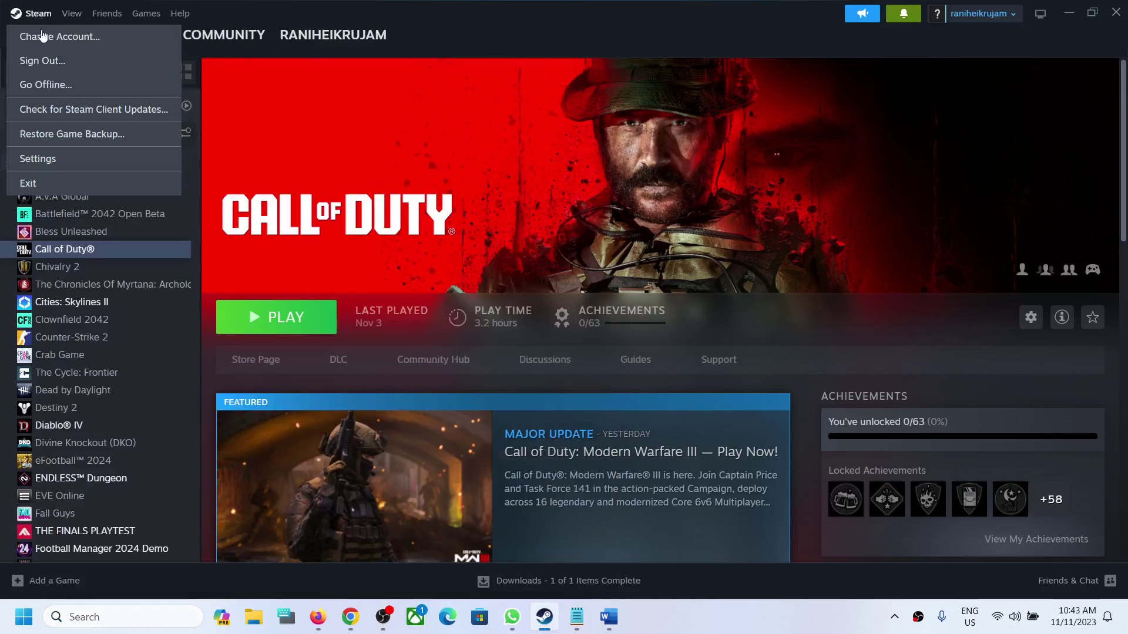
pyautogui.click(56, 180)
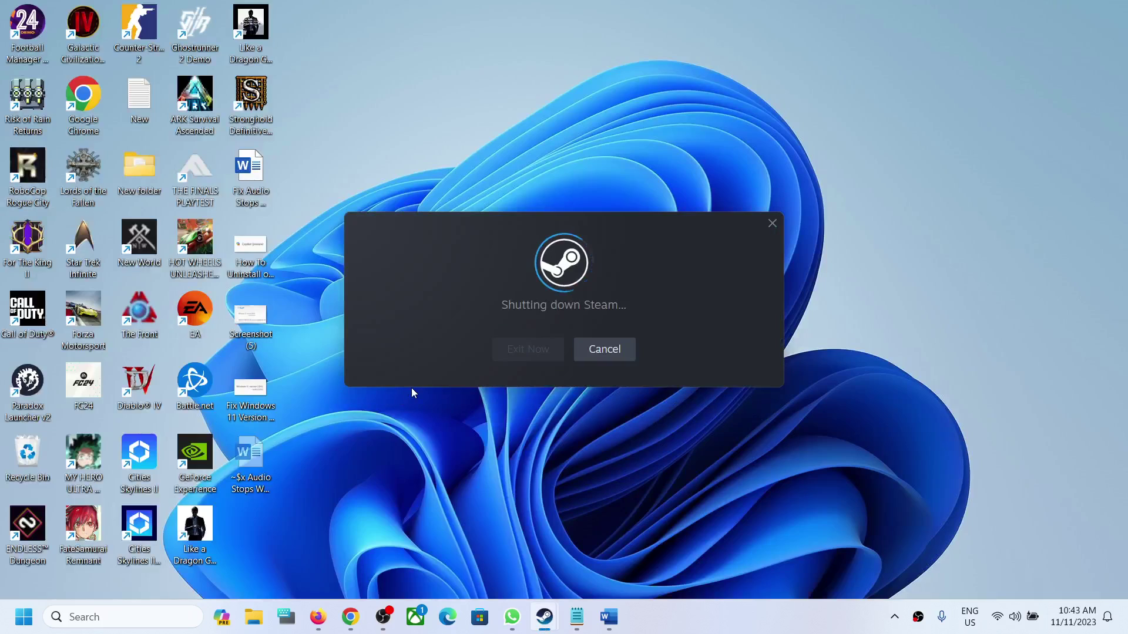
pyautogui.click(120, 614)
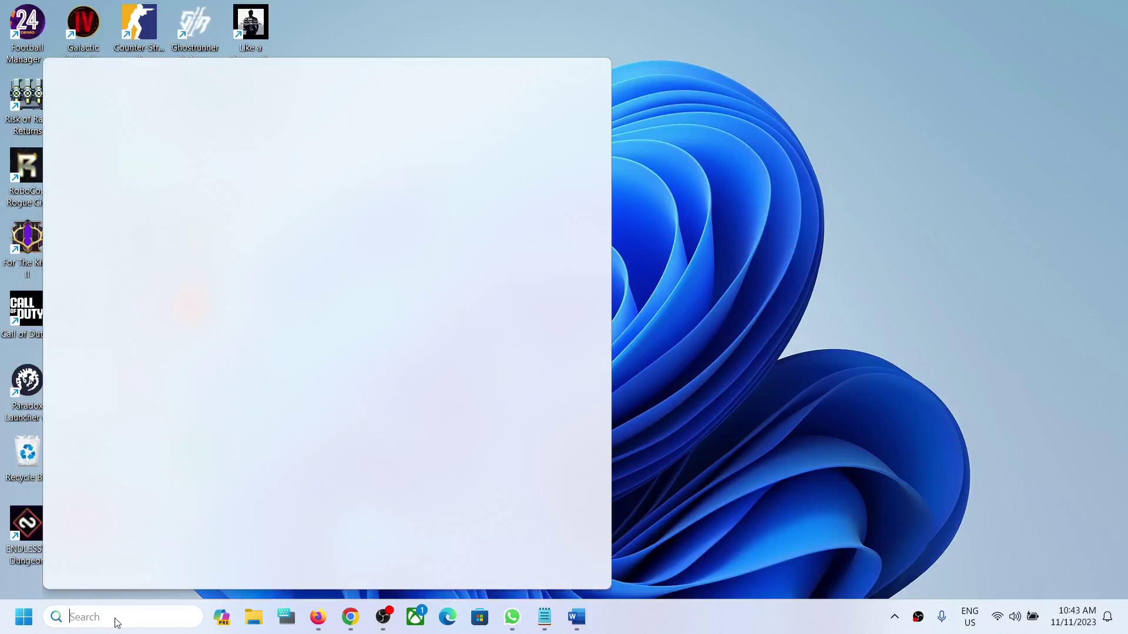
pyautogui.write('steam')
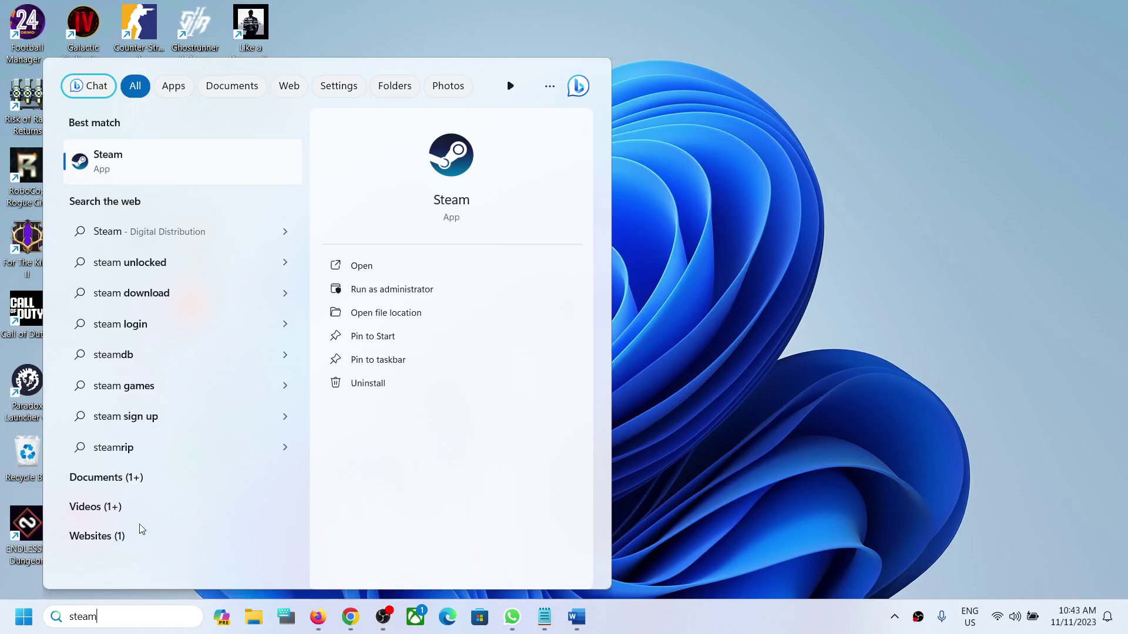
pyautogui.click(167, 157)
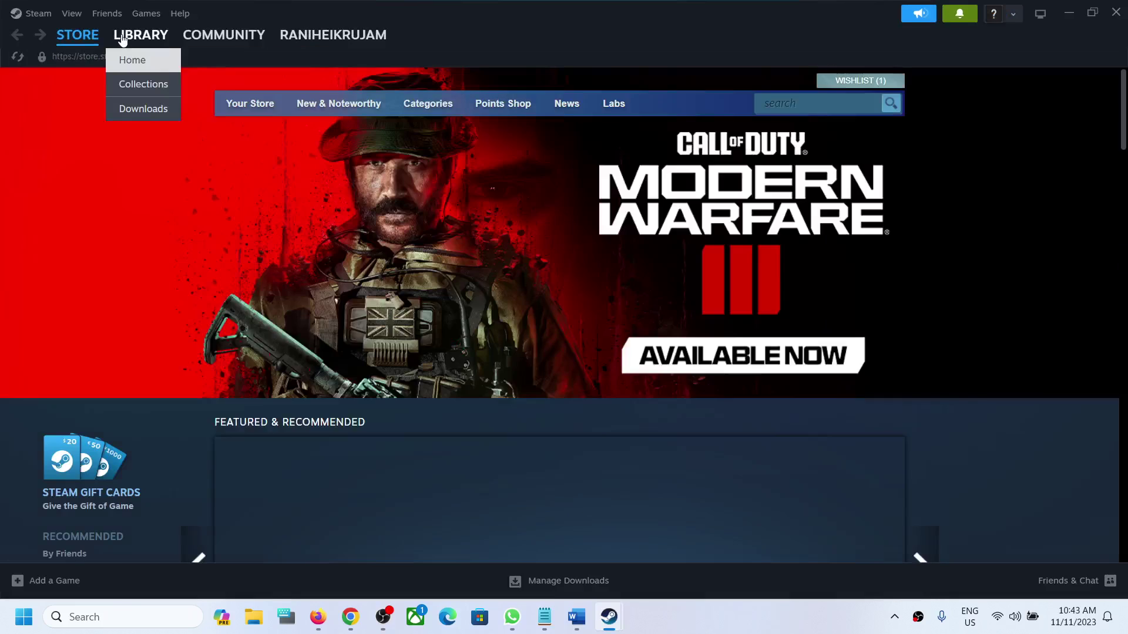
# Open the Call of Duty® page in the Library and view its Manage actions without changing anything.
pyautogui.click(140, 35)
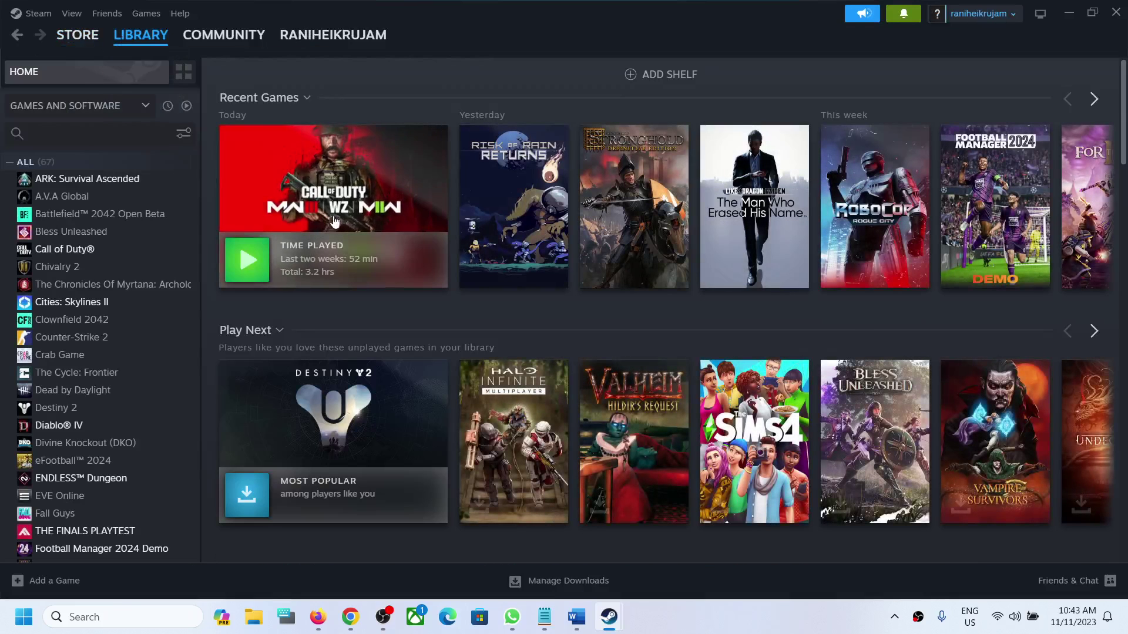
pyautogui.click(334, 221)
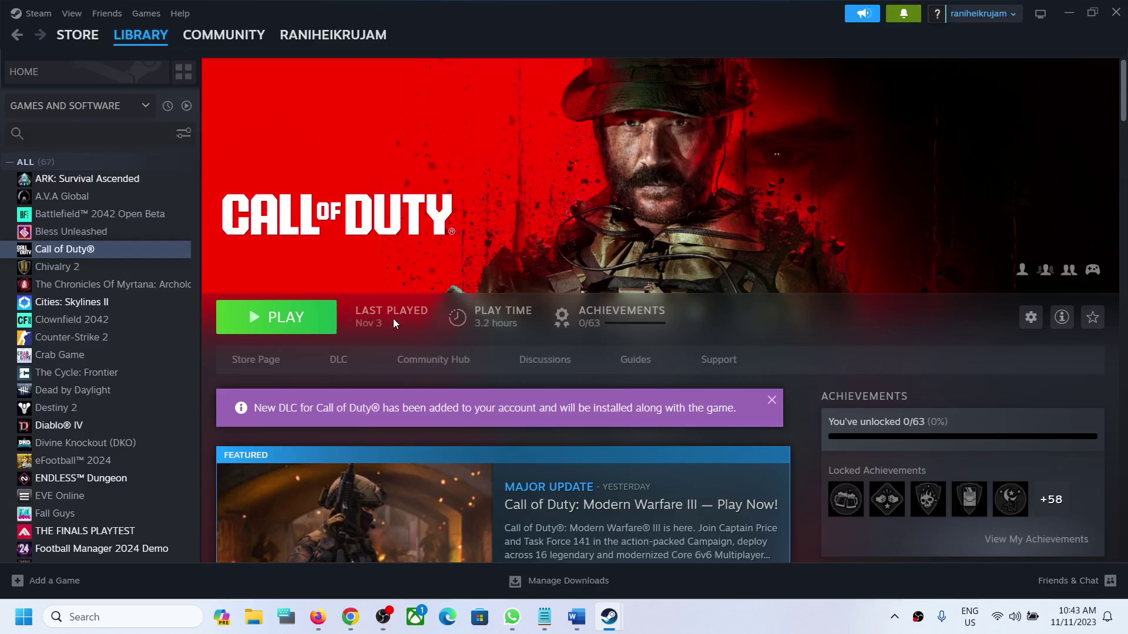
pyautogui.rightClick(122, 253)
pyautogui.moveTo(164, 342)
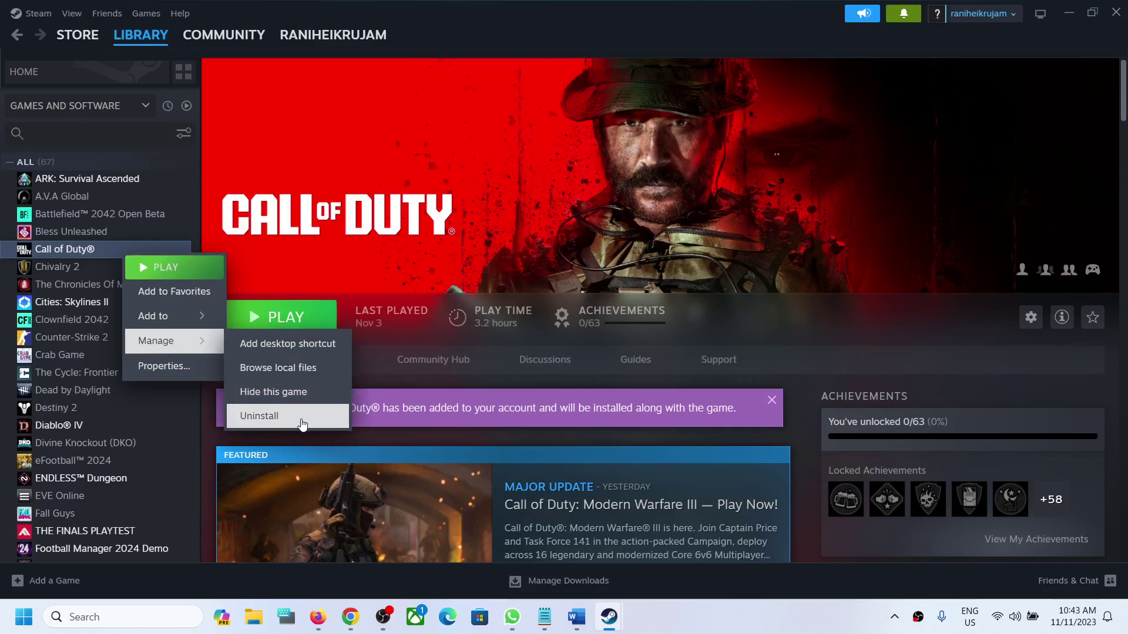
pyautogui.click(139, 135)
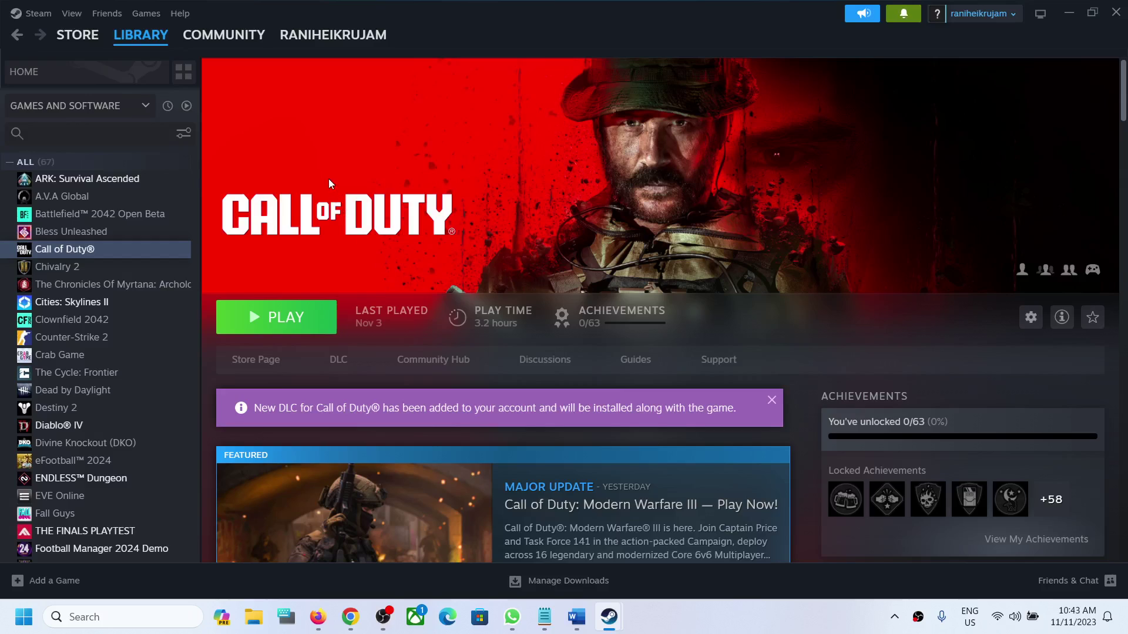
# Open Steam Support from Help and search 'call of duty warzone' to list the Warzone™ DLC.
pyautogui.click(180, 12)
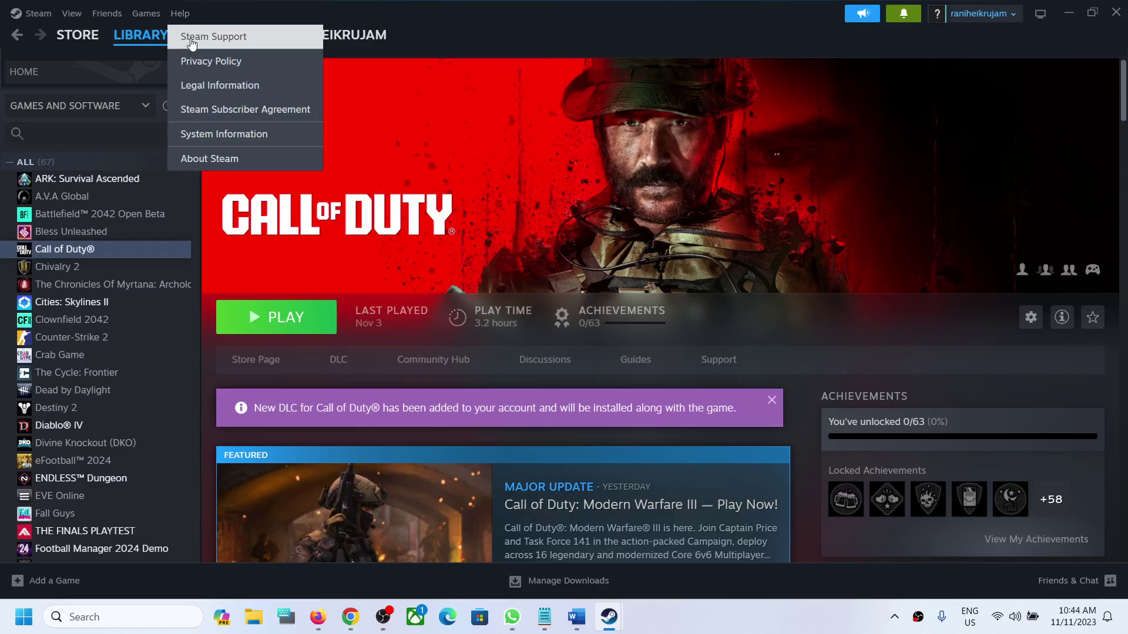
pyautogui.click(192, 38)
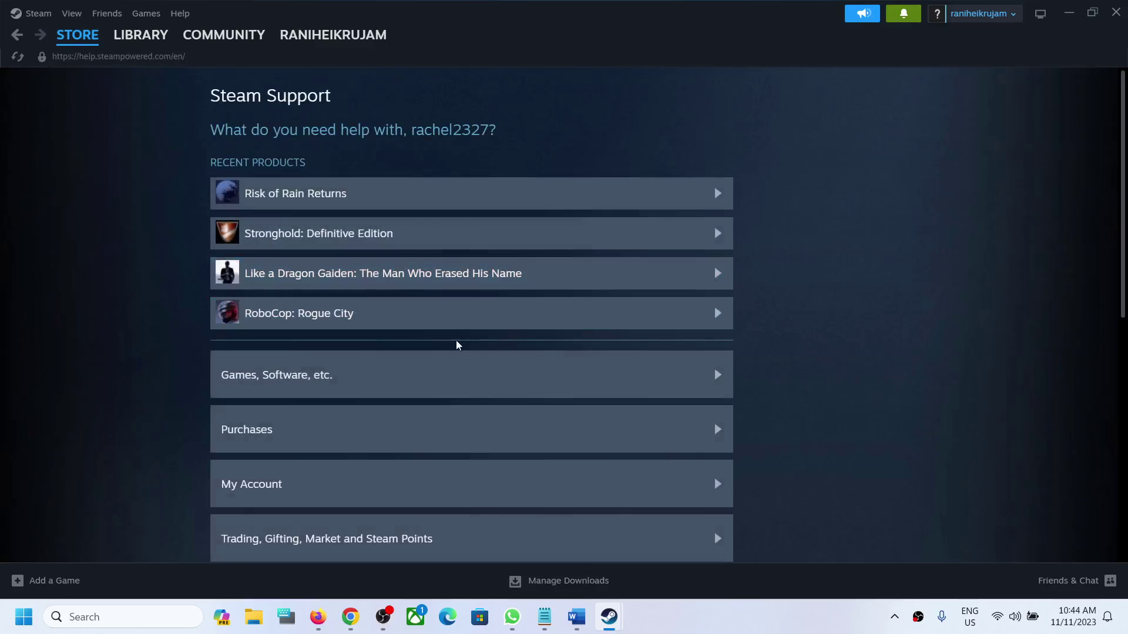
pyautogui.scroll(-8, 457, 345)
pyautogui.click(315, 385)
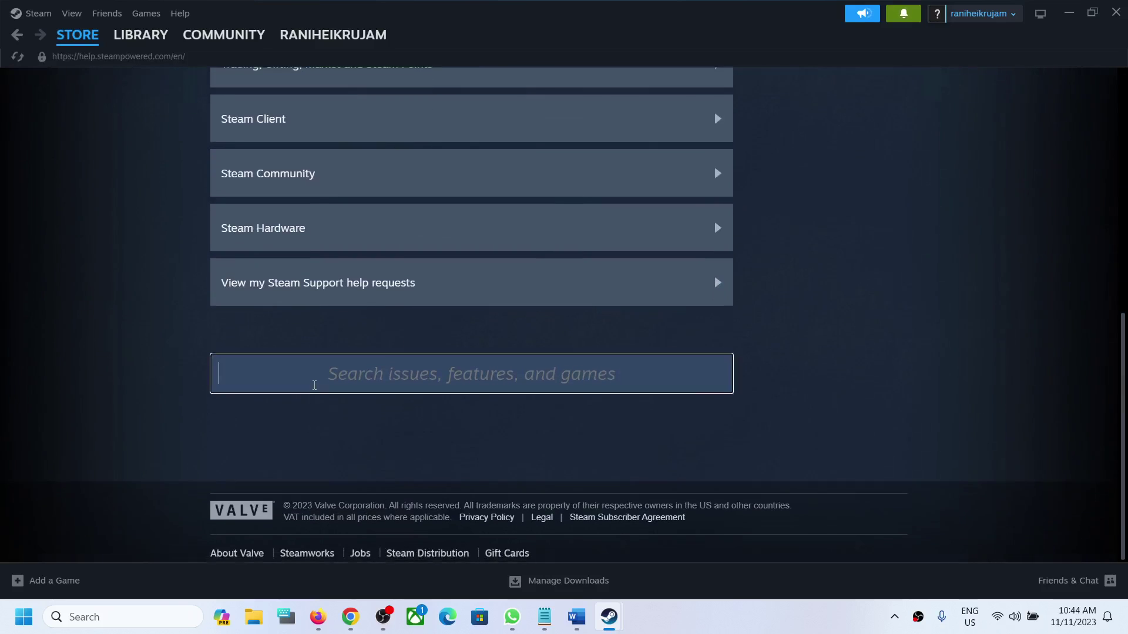
pyautogui.write('call')
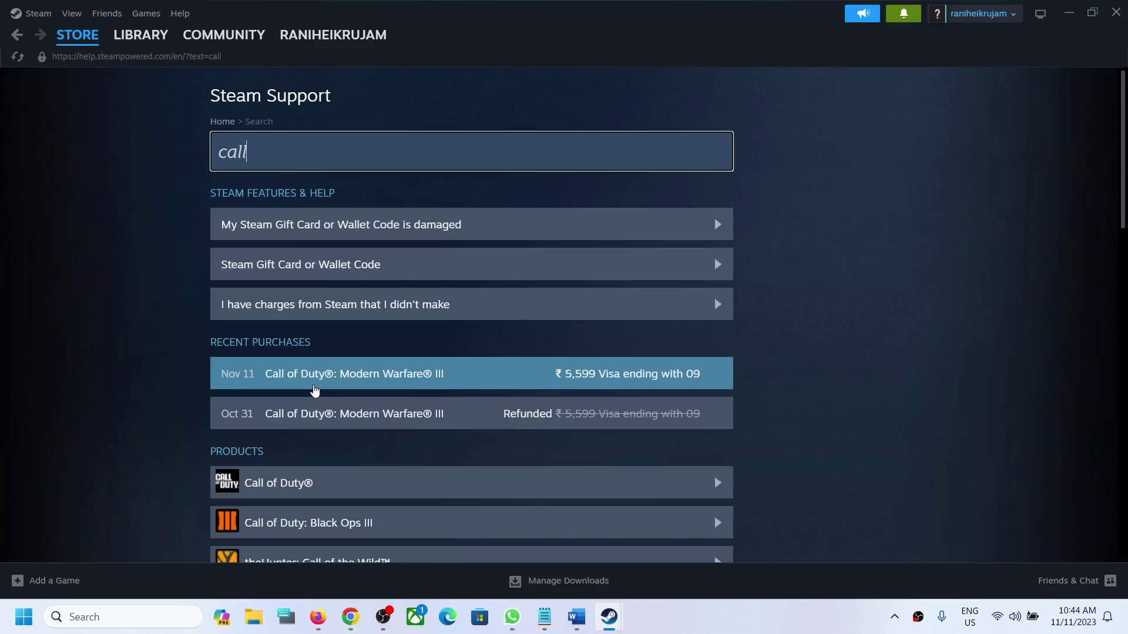
pyautogui.write(' of d')
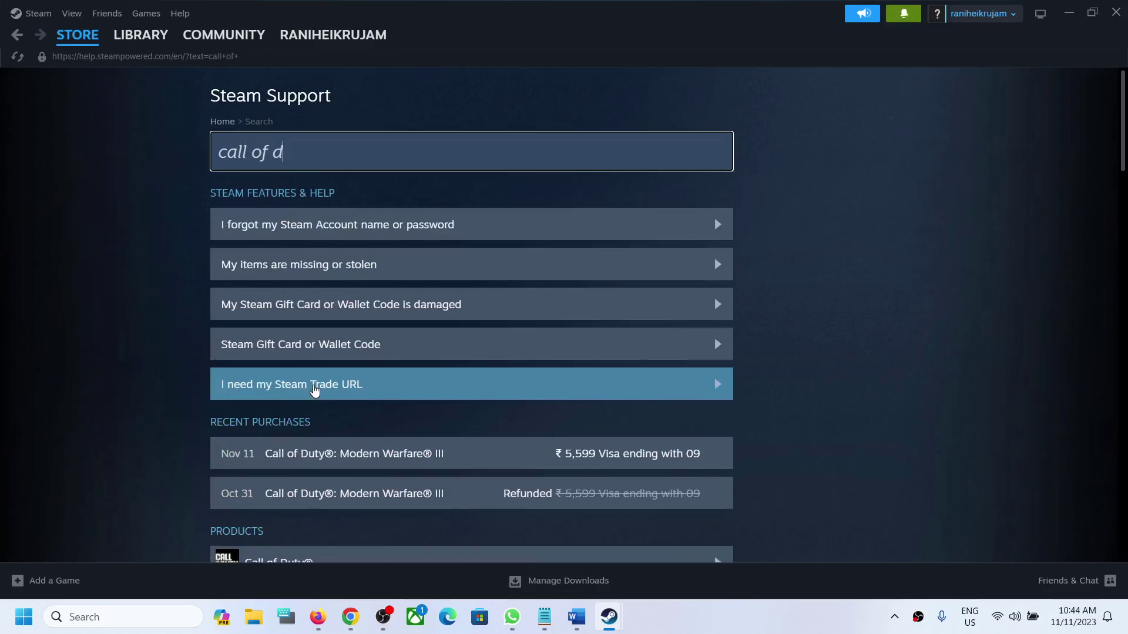
pyautogui.write('uty')
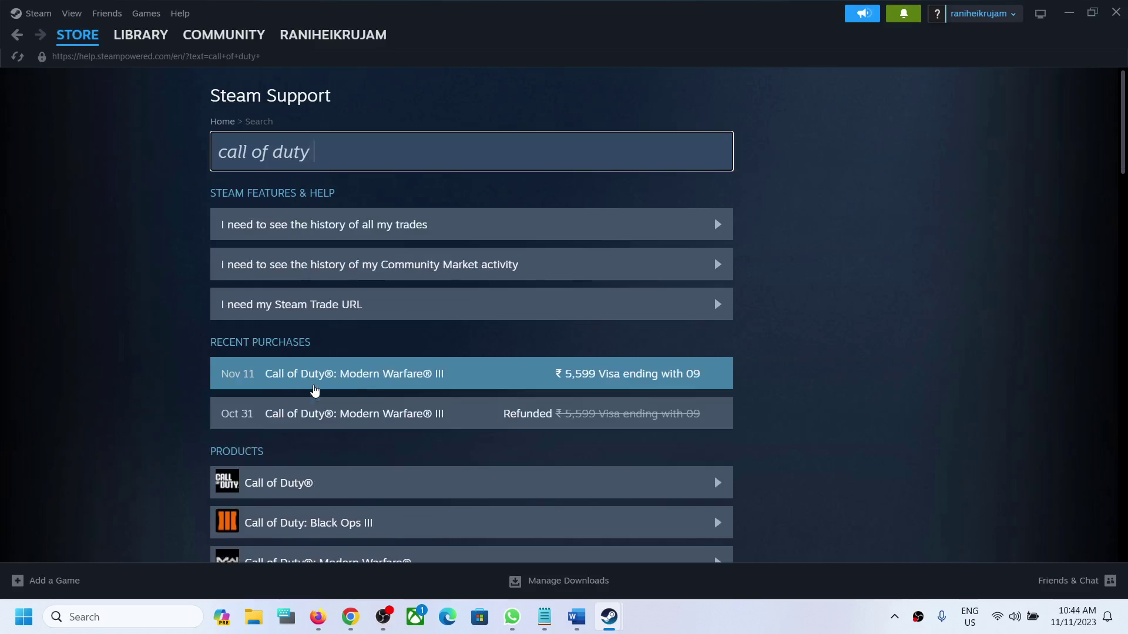
pyautogui.write(' warzone')
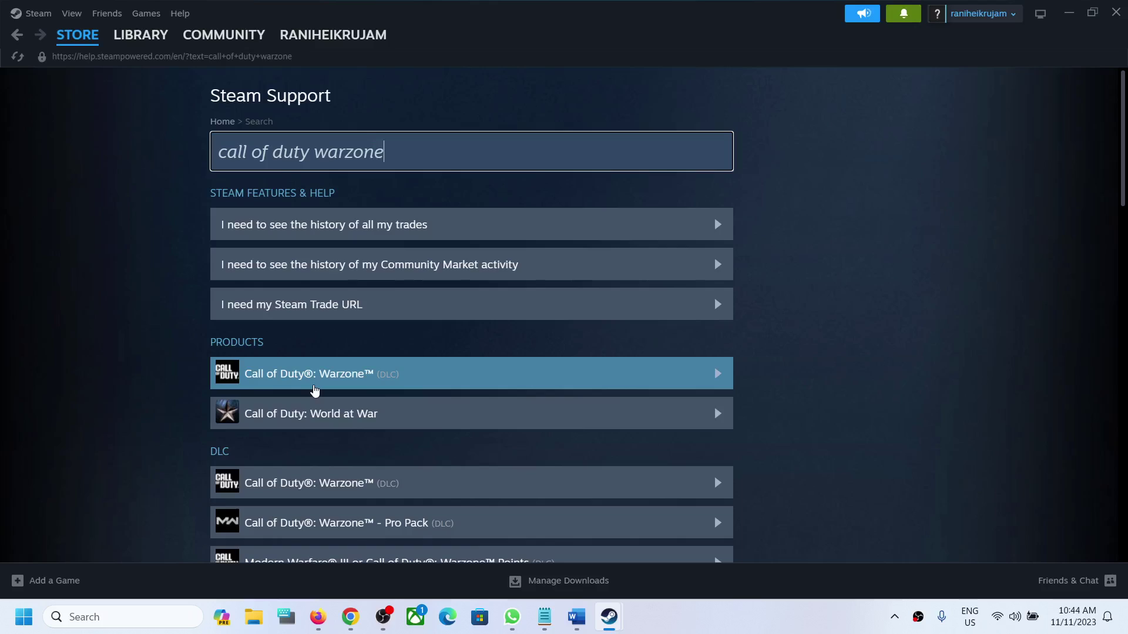
pyautogui.scroll(-1, 567, 376)
pyautogui.scroll(-1, 567, 376)
# Open the Call of Duty®: Warzone™ support page and report 'It's not in my library'.
pyautogui.click(344, 239)
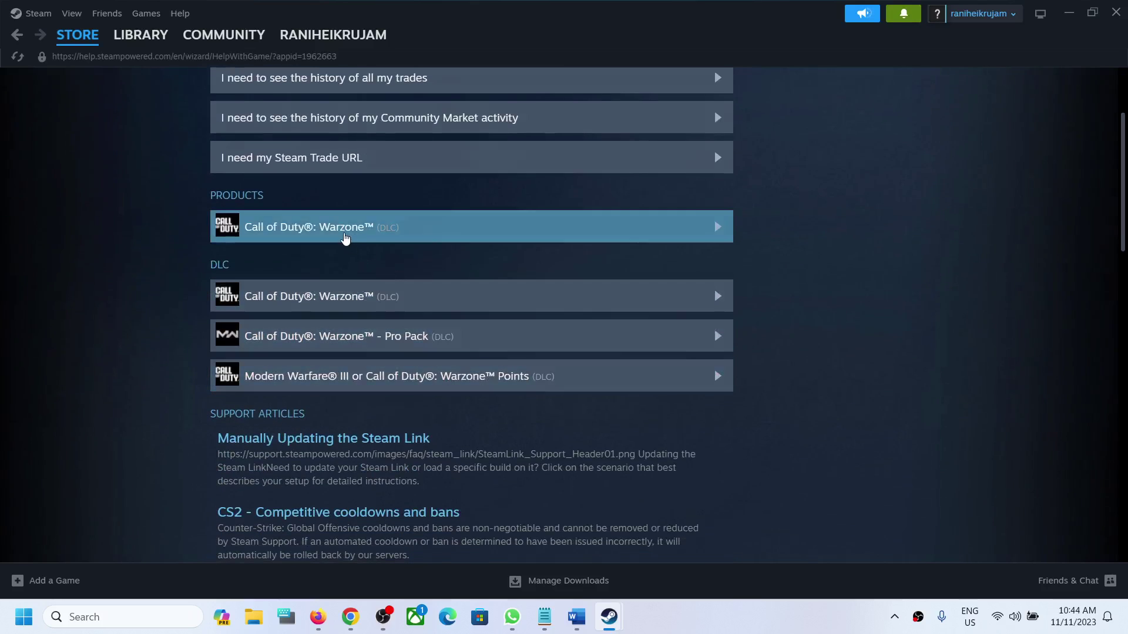
pyautogui.scroll(-1, 557, 328)
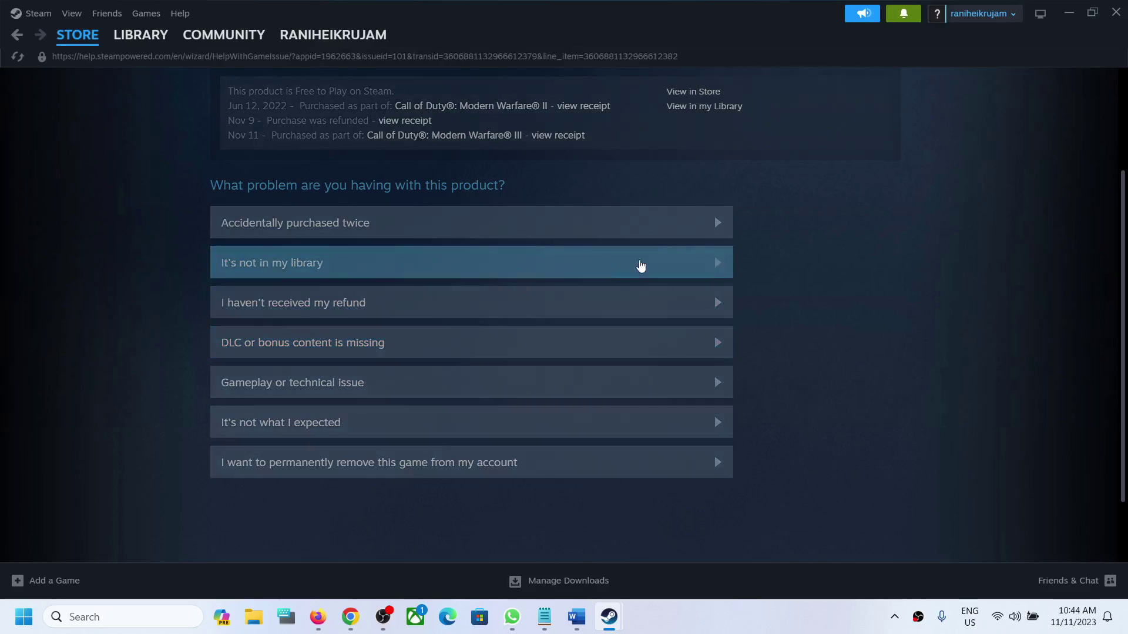
pyautogui.click(639, 263)
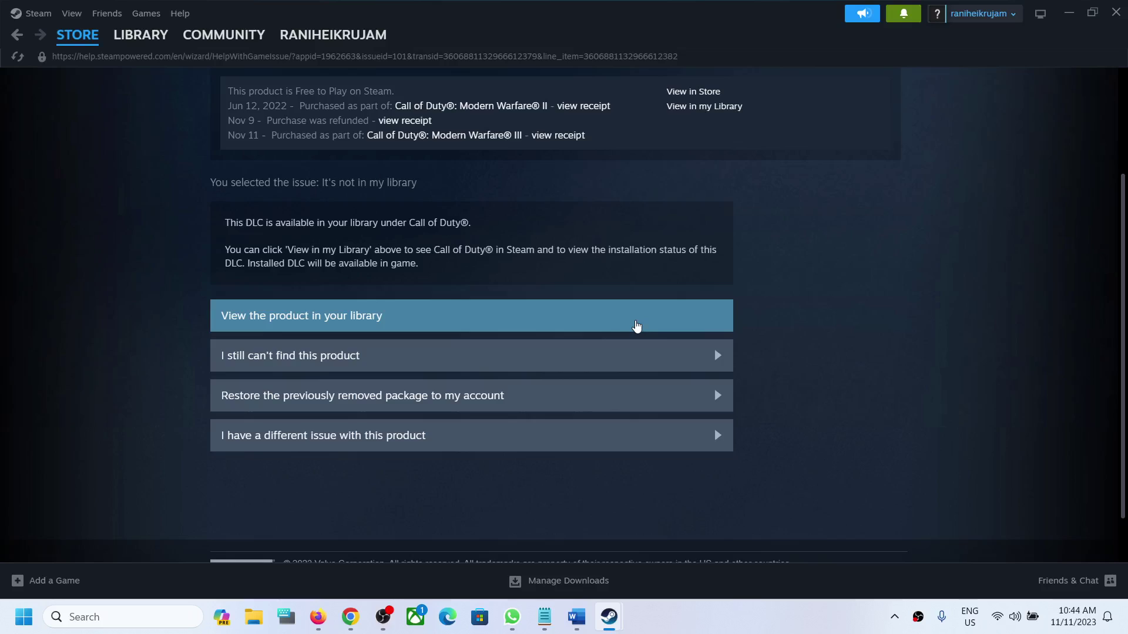
pyautogui.scroll(3, 546, 329)
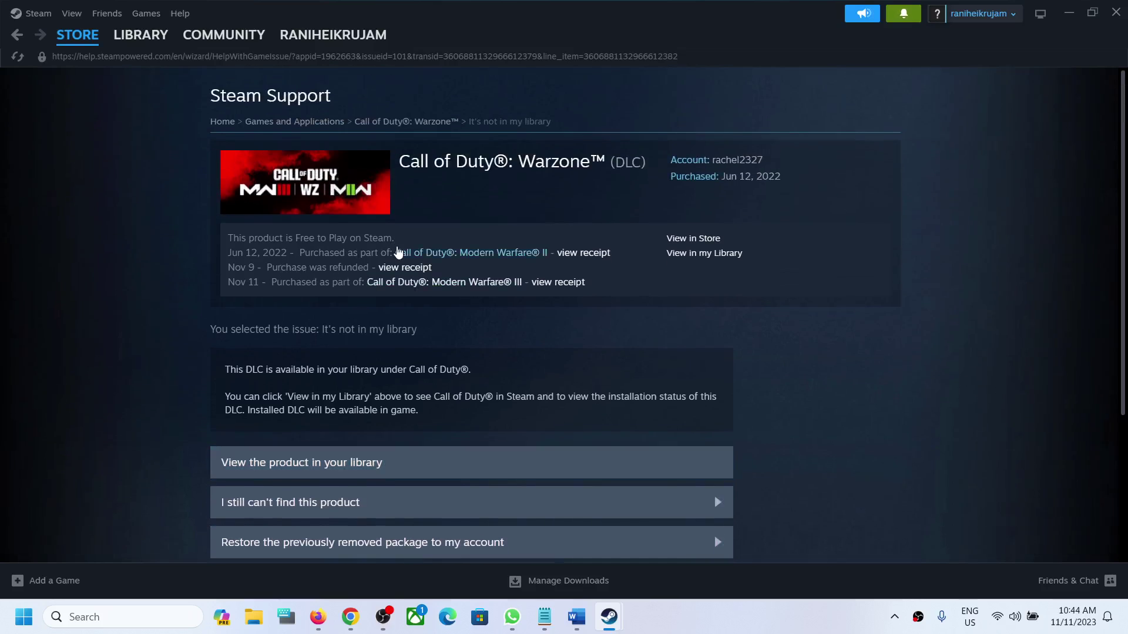
pyautogui.scroll(-3, 223, 414)
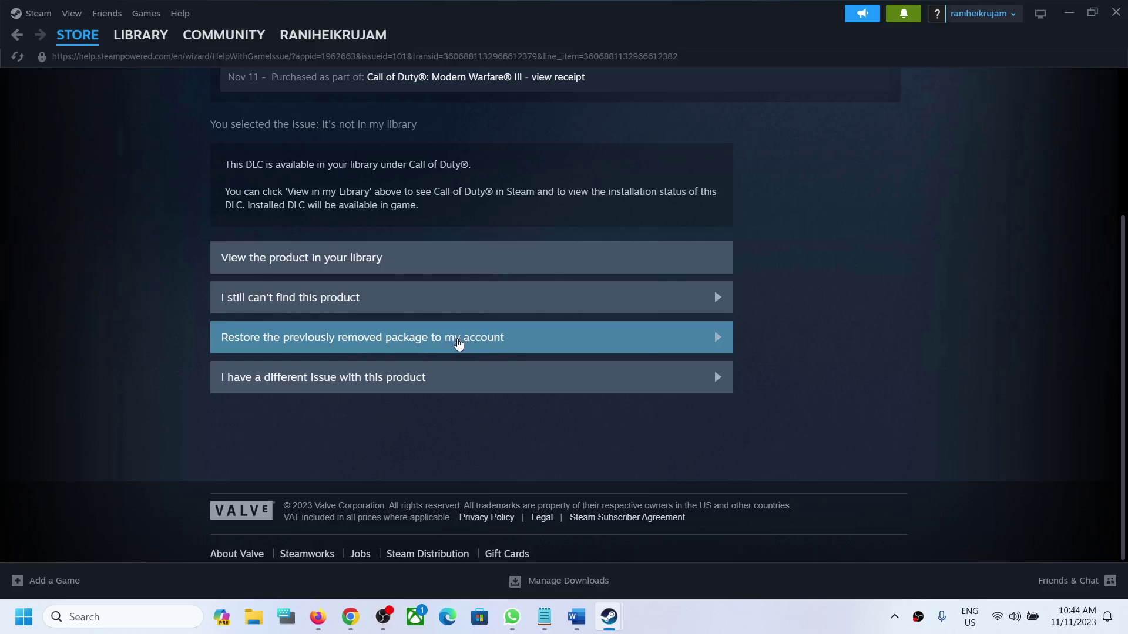
# Restore the removed Modern Warfare® II package and highlight the confirmation sentence.
pyautogui.click(450, 343)
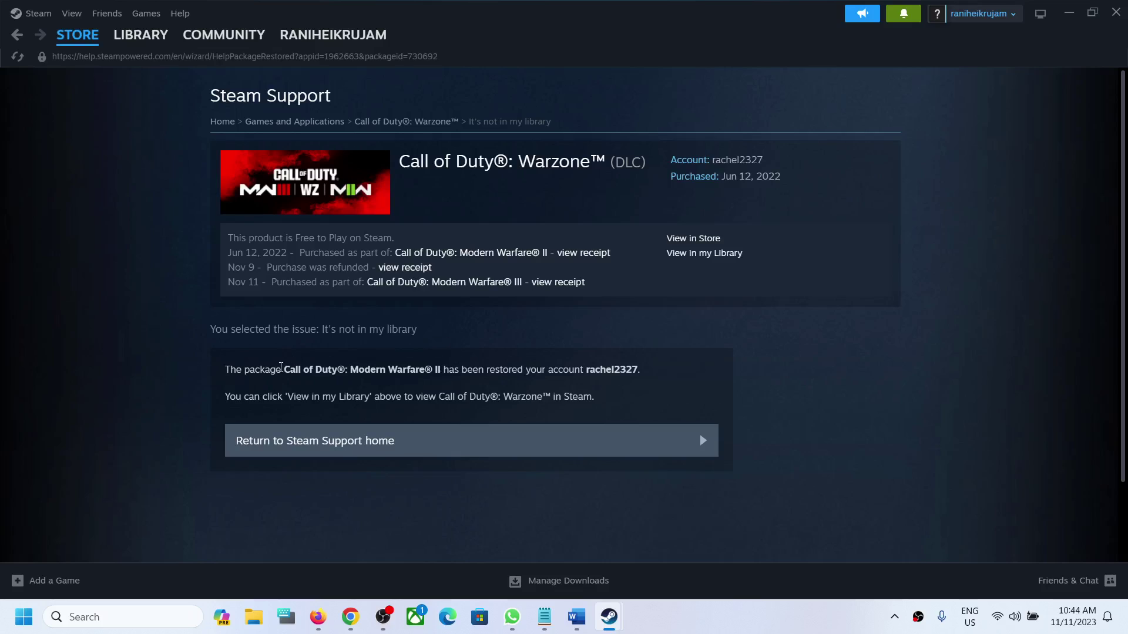
pyautogui.moveTo(233, 371); pyautogui.dragTo(575, 369)
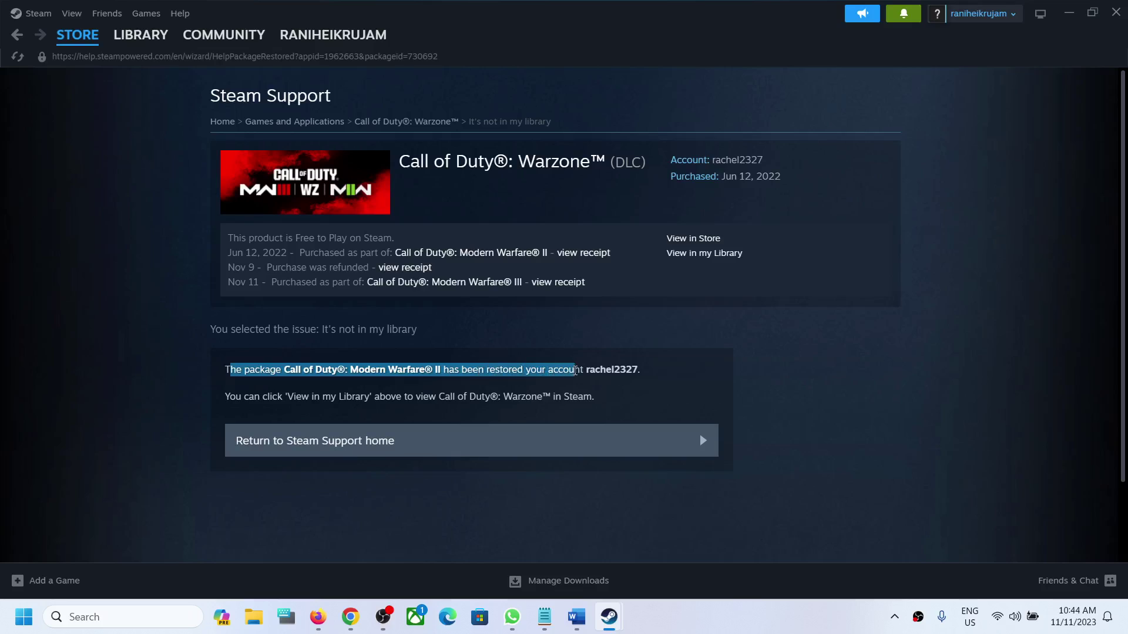